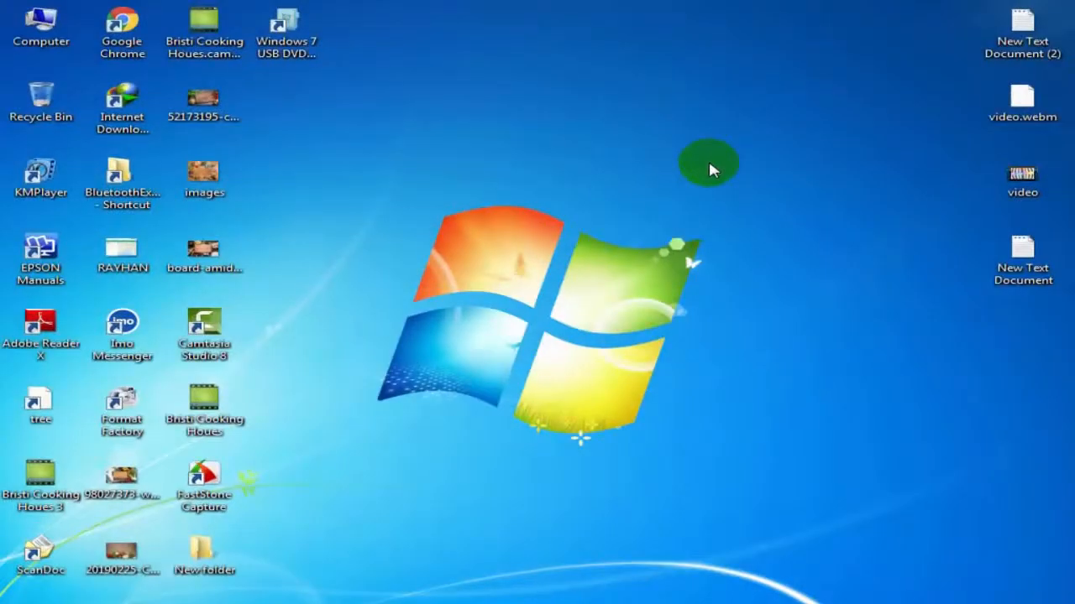
{"action": "right_click", "coordinate": [709, 167]}
{"action": "left_click", "coordinate": [753, 213]}
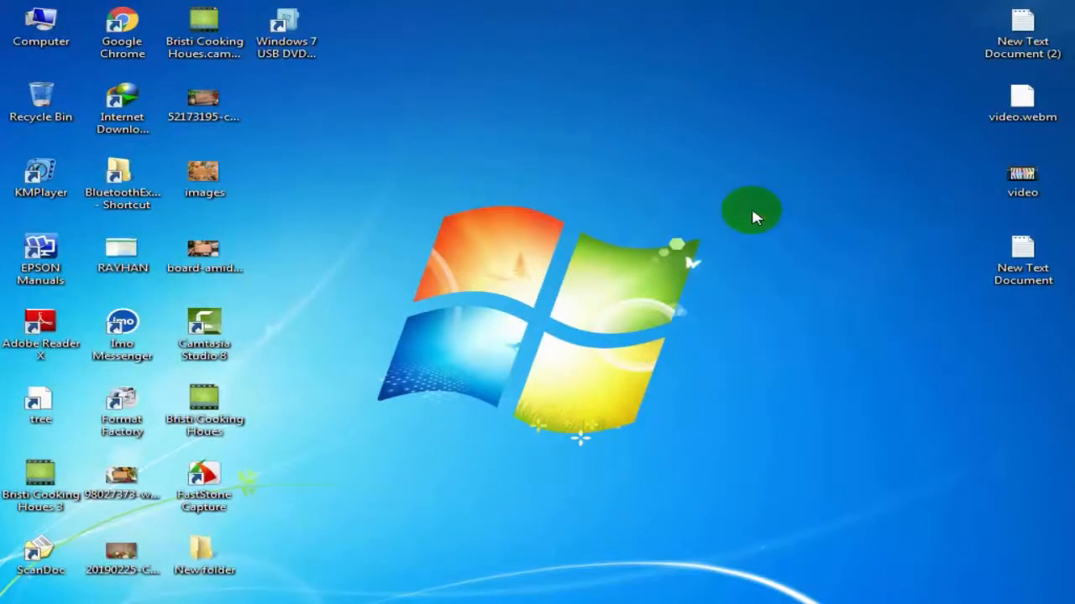
{"action": "right_click", "coordinate": [753, 213]}
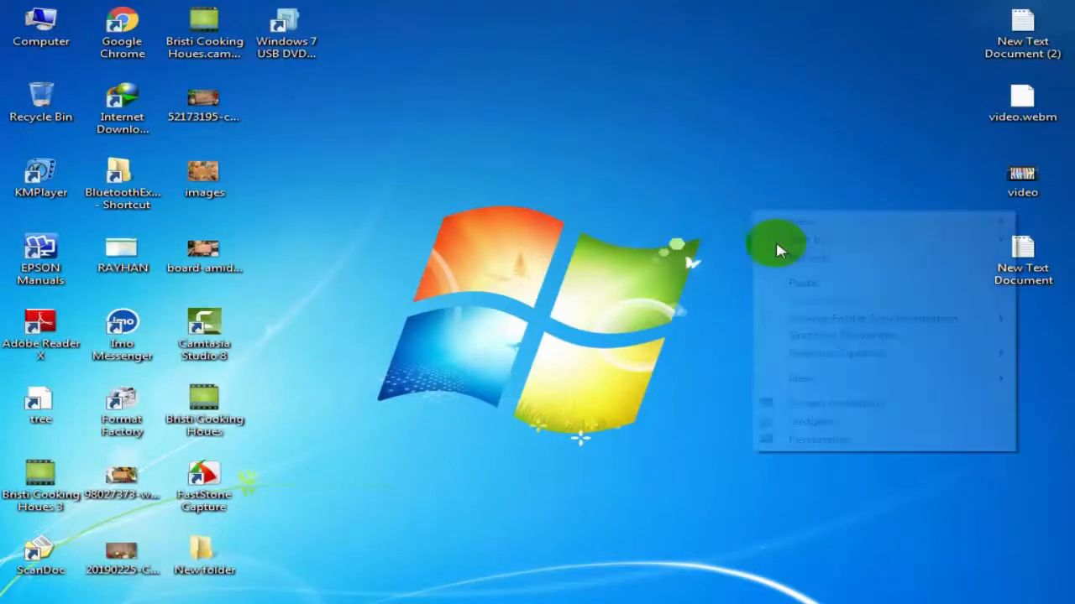
{"action": "left_click", "coordinate": [784, 260]}
{"action": "right_click", "coordinate": [705, 116]}
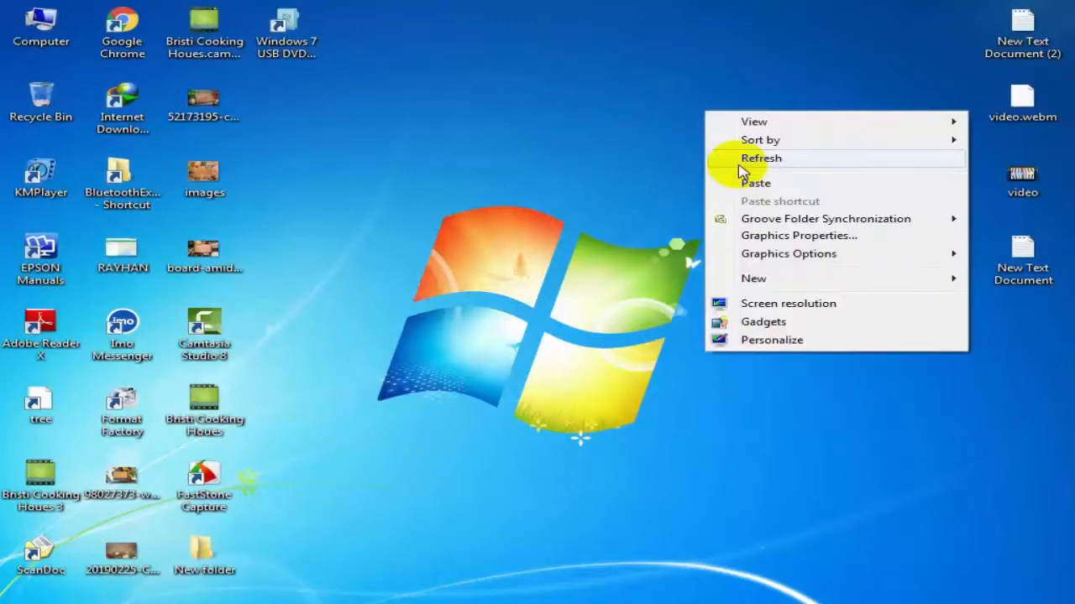
{"action": "left_click", "coordinate": [739, 161]}
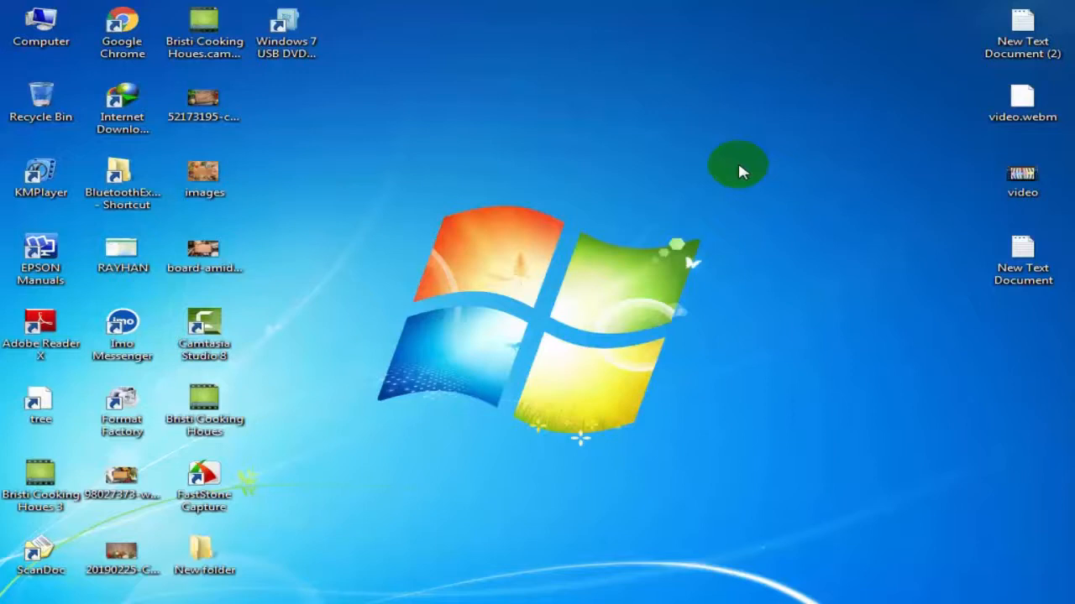
{"action": "right_click", "coordinate": [511, 50]}
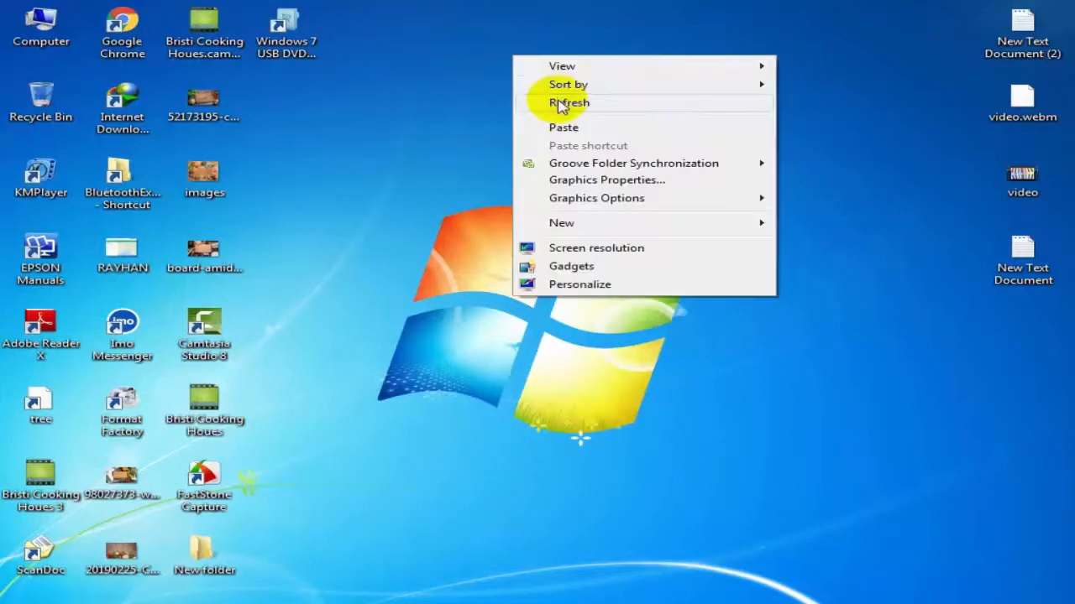
{"action": "left_click", "coordinate": [556, 103]}
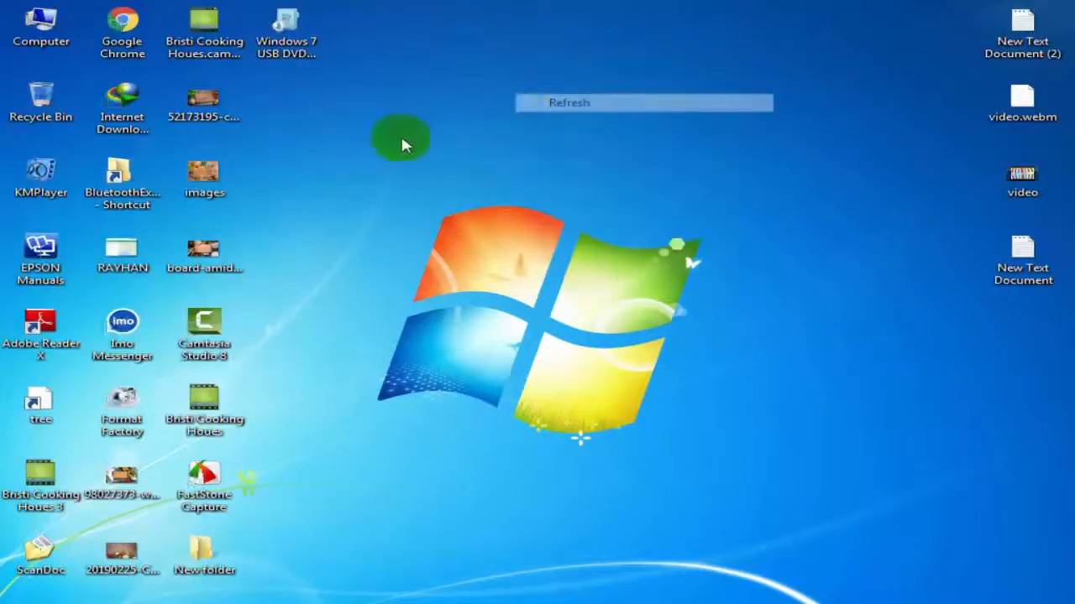
Uninstall the existing Windows 7 USB/DVD Download Tool from the computer's installed programs, close the window and refresh the desktop.
{"action": "left_click", "coordinate": [294, 49]}
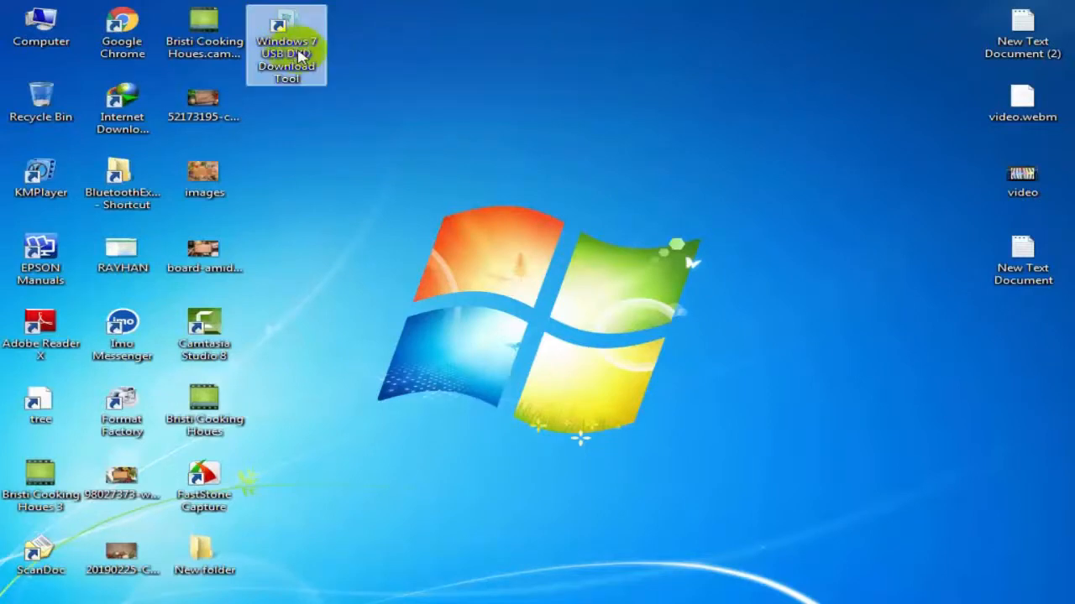
{"action": "double_click", "coordinate": [38, 42]}
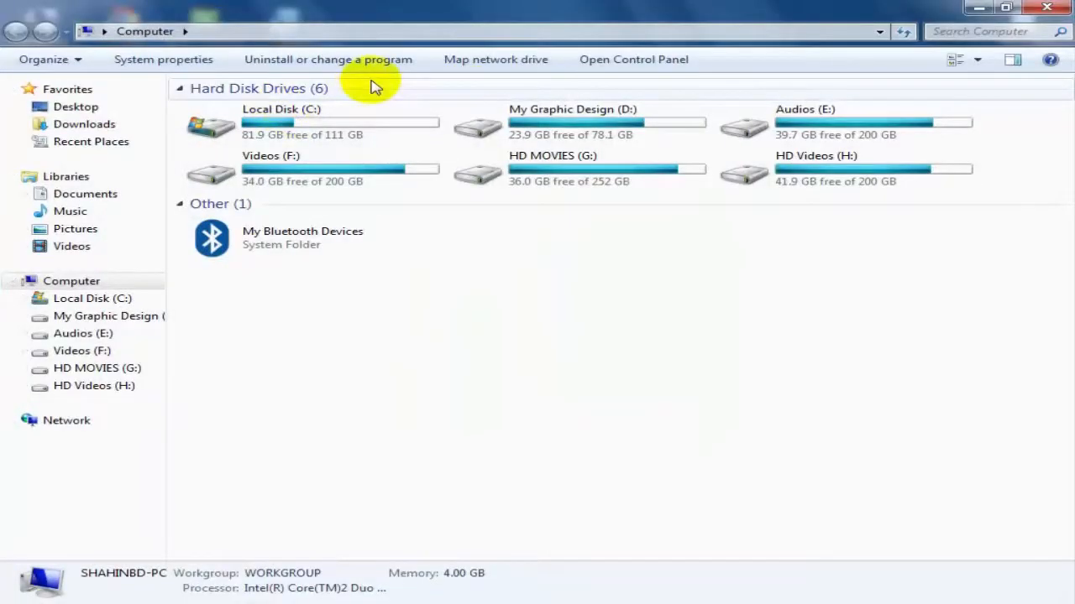
{"action": "left_click", "coordinate": [336, 62]}
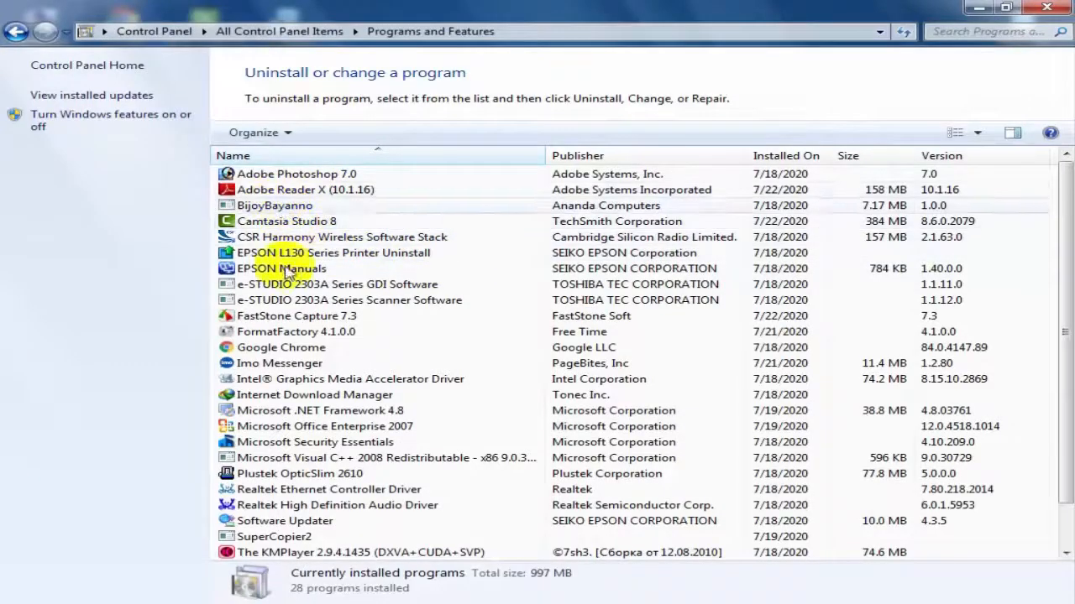
{"action": "scroll", "coordinate": [415, 348], "scroll_direction": "down", "scroll_amount": 1}
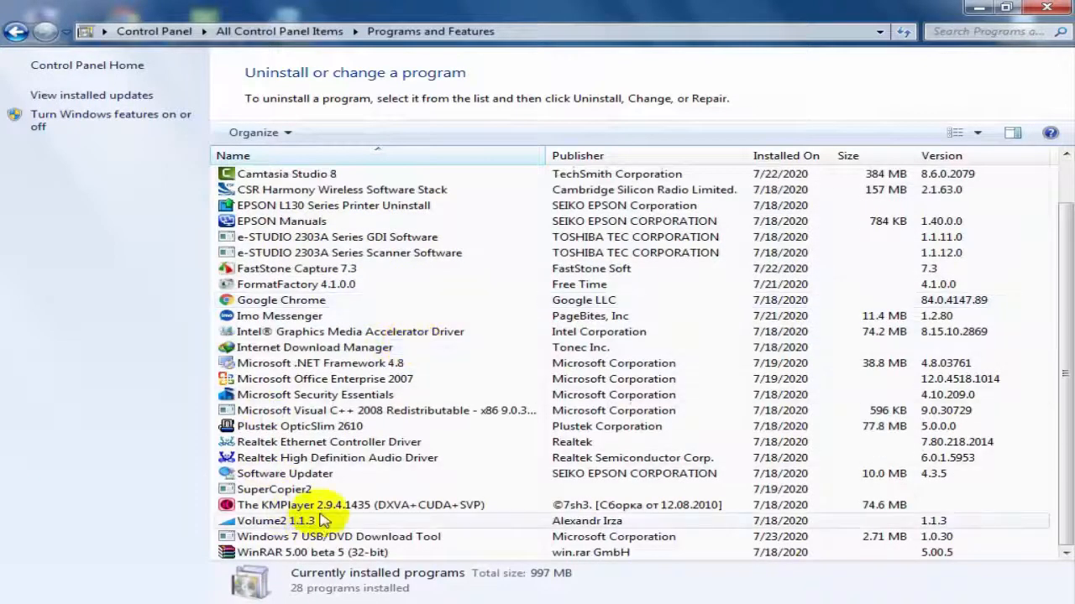
{"action": "left_click", "coordinate": [343, 538]}
{"action": "right_click", "coordinate": [342, 537]}
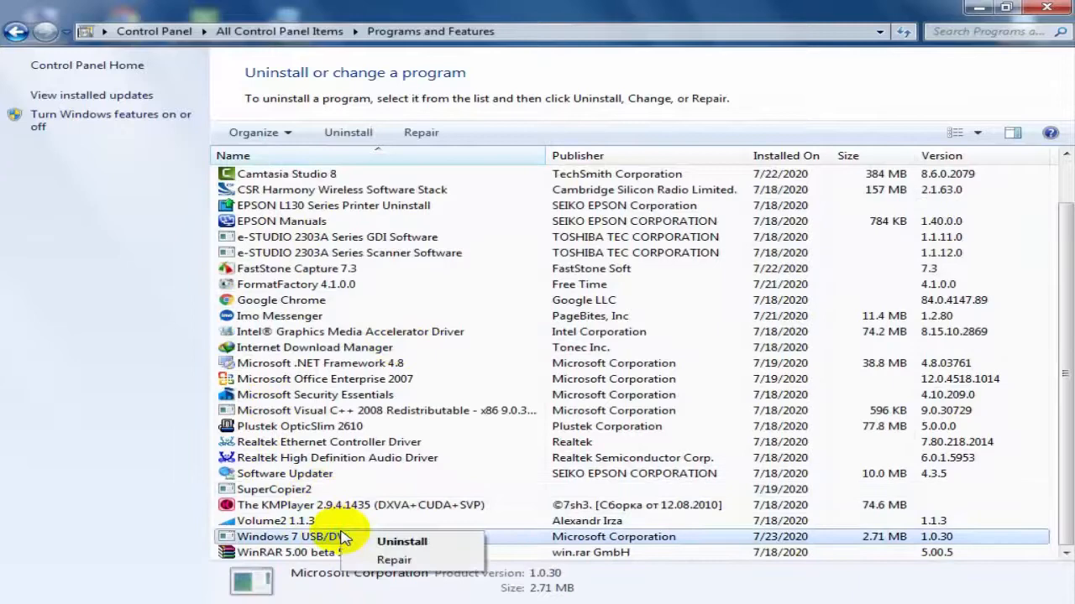
{"action": "left_click", "coordinate": [391, 544]}
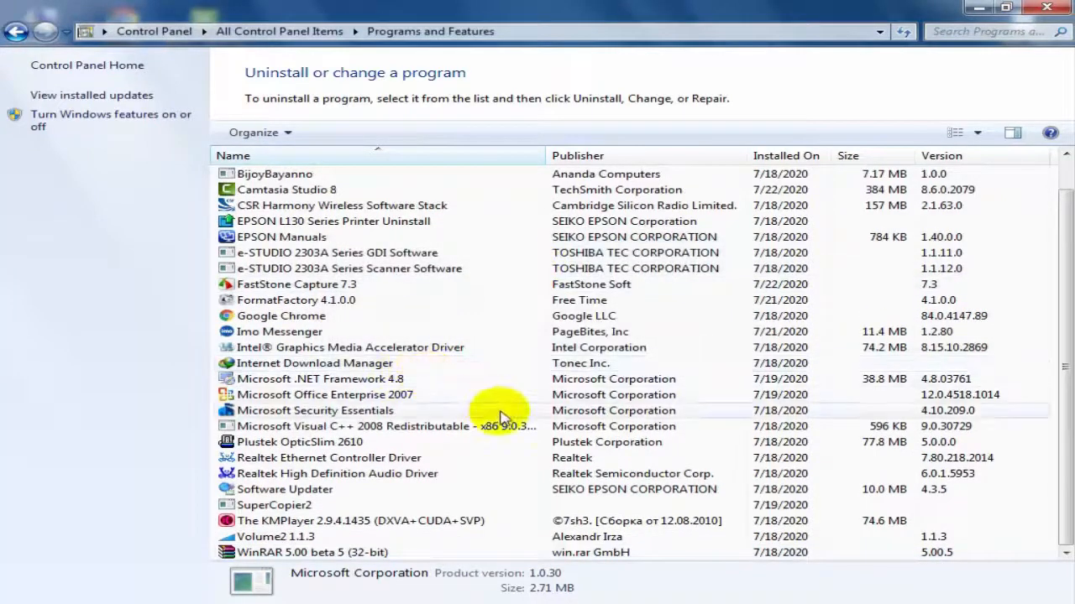
{"action": "left_click", "coordinate": [1047, 7]}
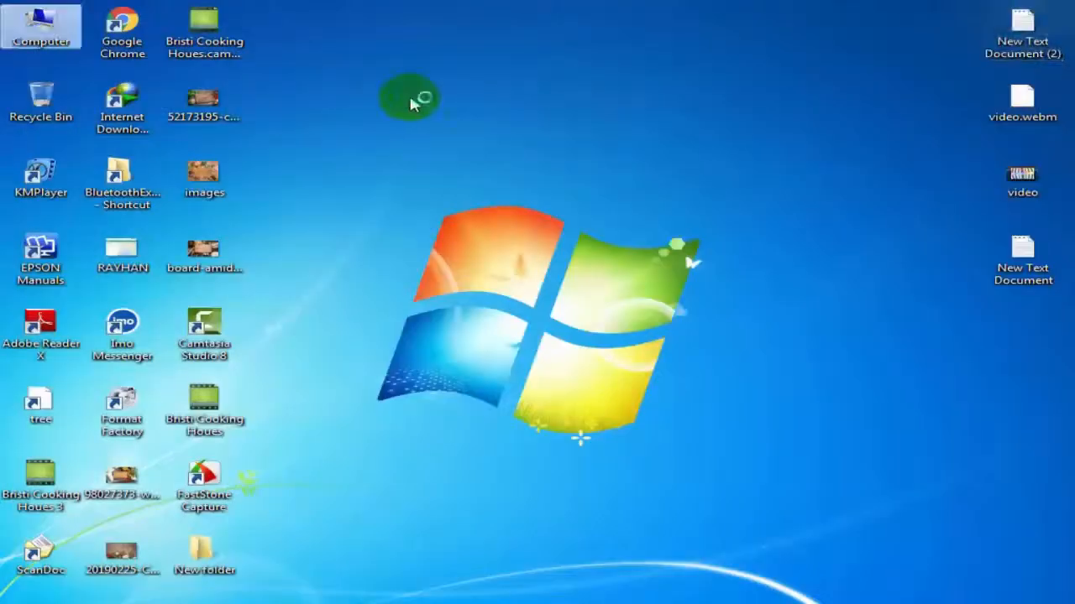
{"action": "right_click", "coordinate": [411, 101]}
{"action": "left_click", "coordinate": [465, 145]}
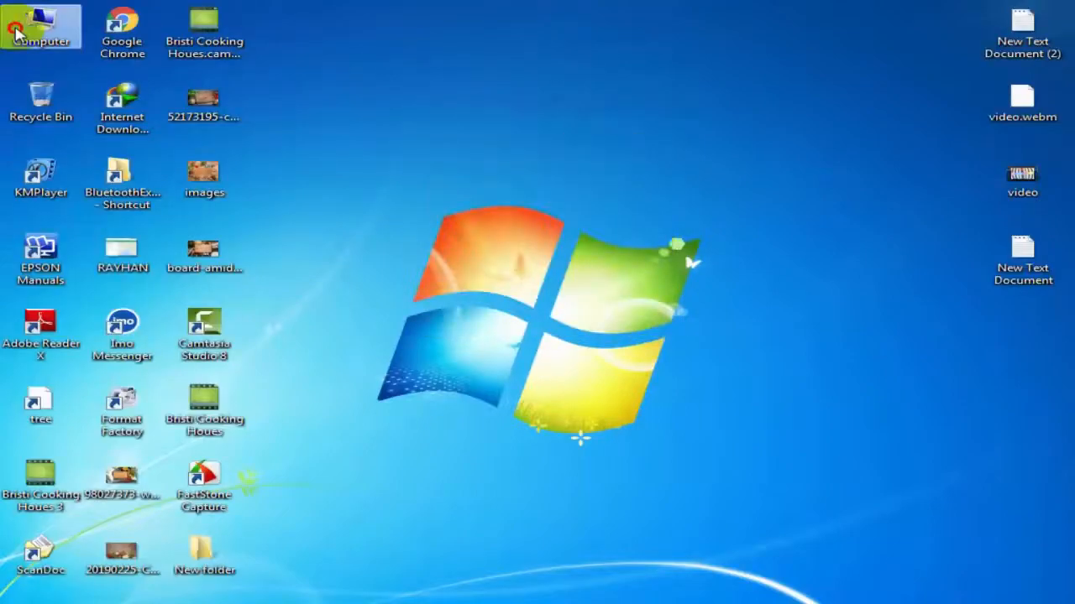
Open the Programs folder inside Downloads and widen the Name column to show the full installer file names.
{"action": "double_click", "coordinate": [41, 29]}
{"action": "left_click", "coordinate": [132, 125]}
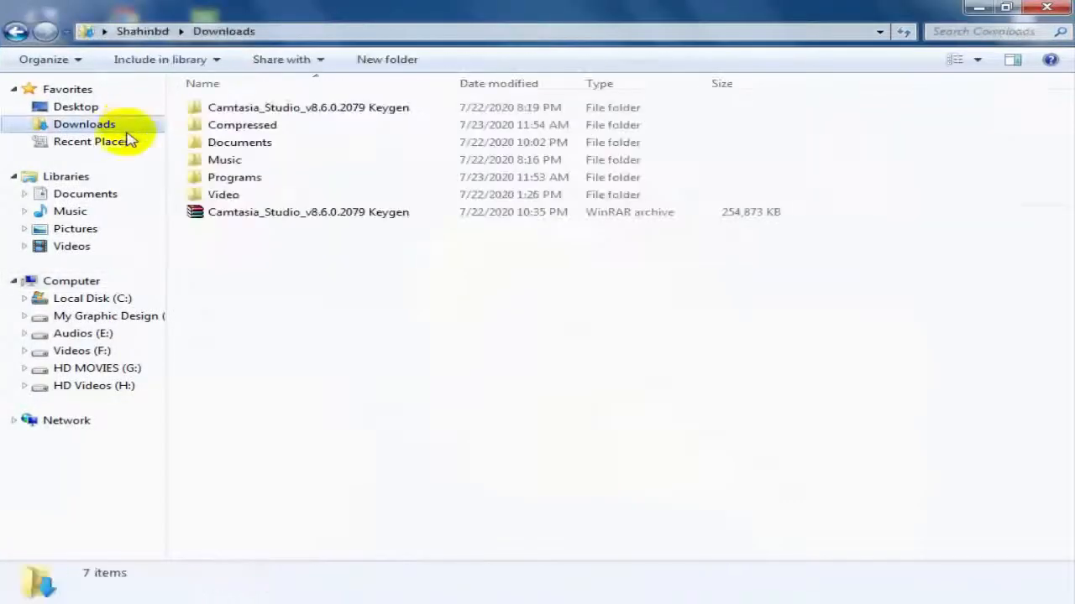
{"action": "double_click", "coordinate": [236, 177]}
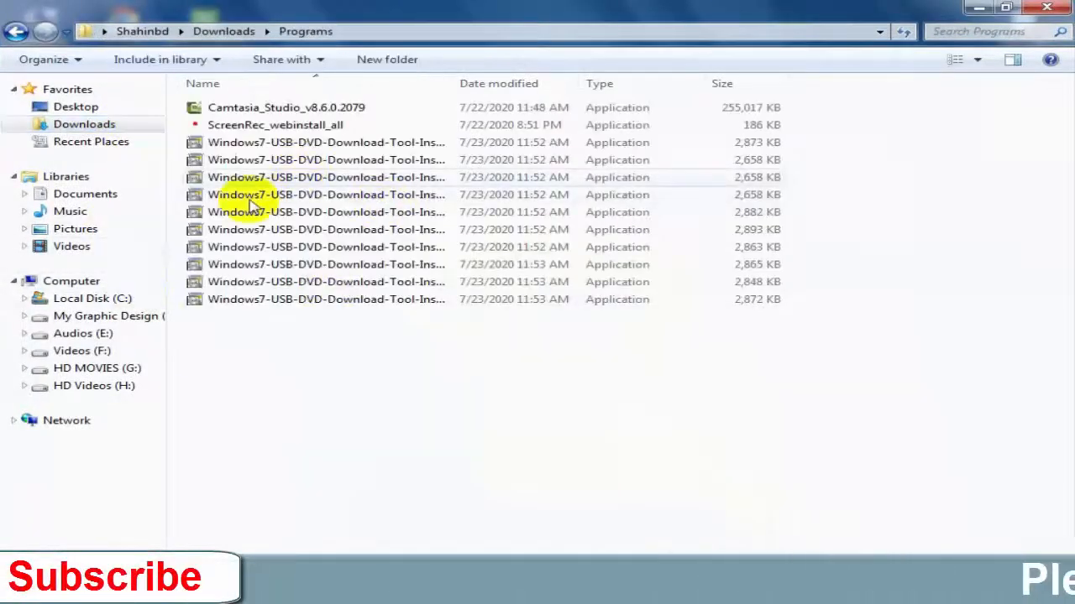
{"action": "left_click_drag", "start_coordinate": [428, 401], "coordinate": [194, 143]}
{"action": "left_click_drag", "start_coordinate": [562, 360], "coordinate": [192, 139]}
{"action": "left_click", "coordinate": [557, 343]}
{"action": "left_click_drag", "start_coordinate": [453, 83], "coordinate": [669, 83]}
Install the Windows 7 USB/DVD Download Tool using the en-US installer, finish the setup wizard and close the folder.
{"action": "left_click", "coordinate": [442, 194]}
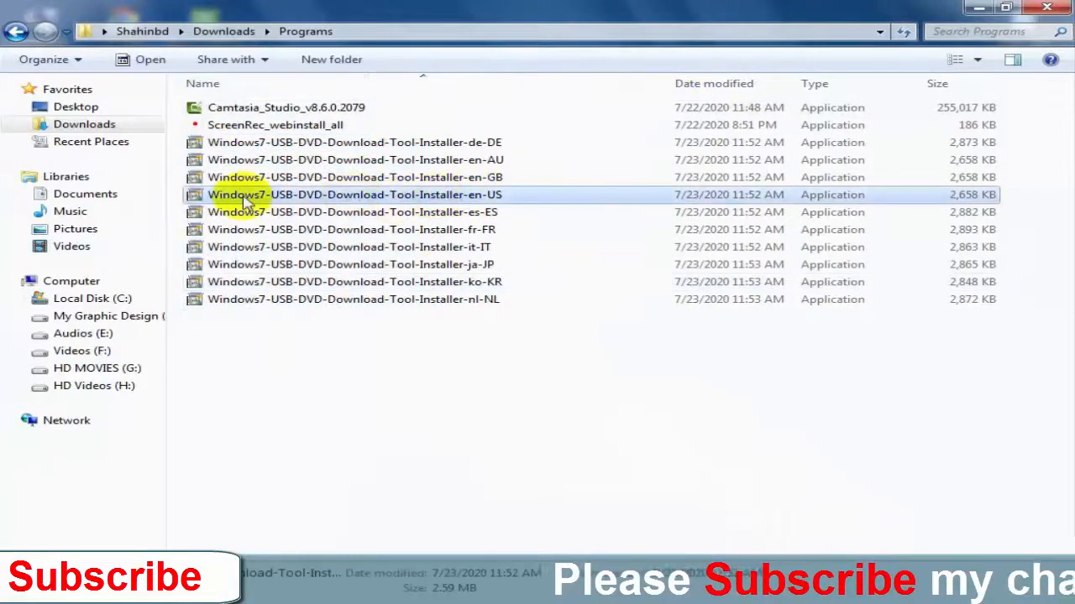
{"action": "double_click", "coordinate": [468, 198]}
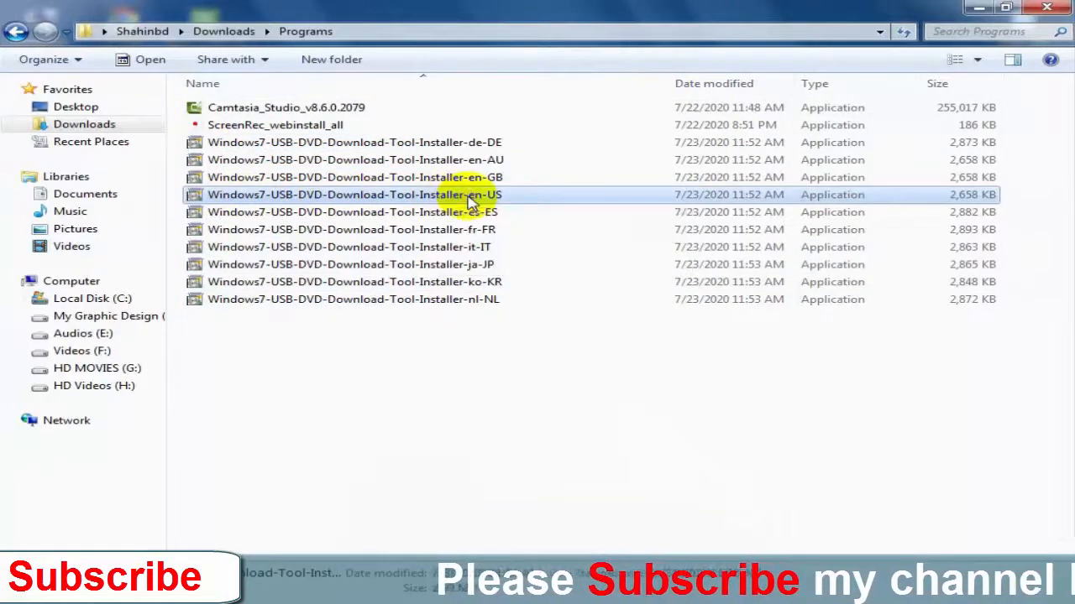
{"action": "left_click_drag", "start_coordinate": [563, 168], "coordinate": [774, 118]}
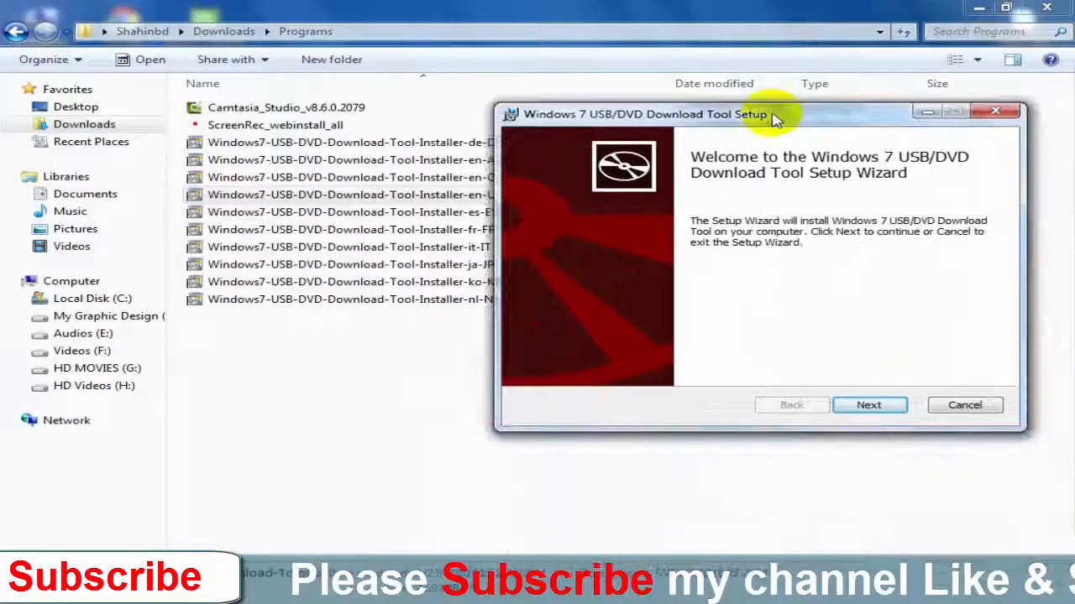
{"action": "left_click", "coordinate": [869, 408]}
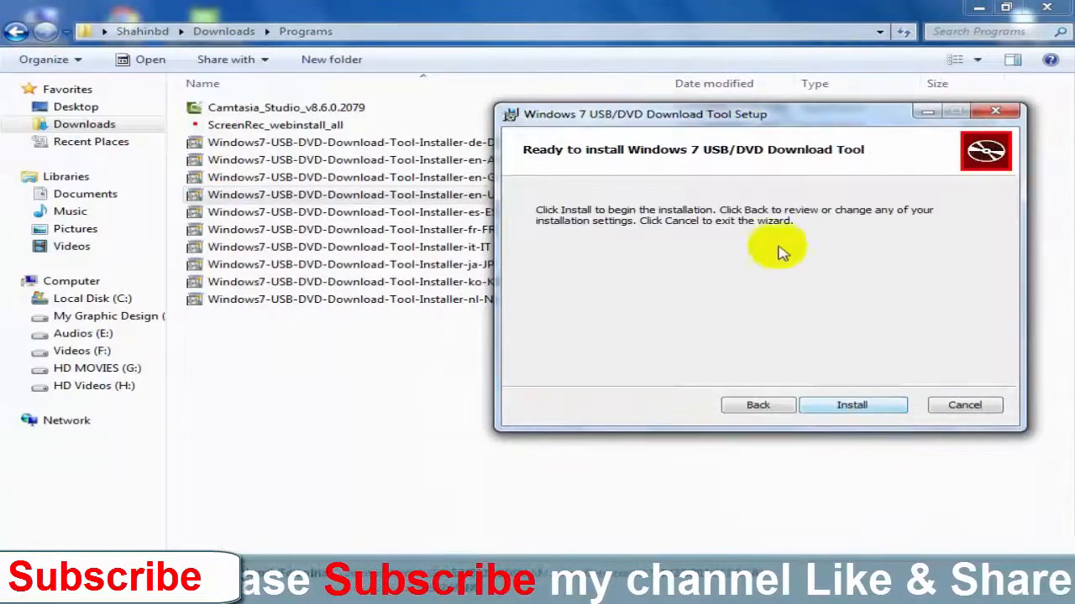
{"action": "left_click", "coordinate": [871, 407]}
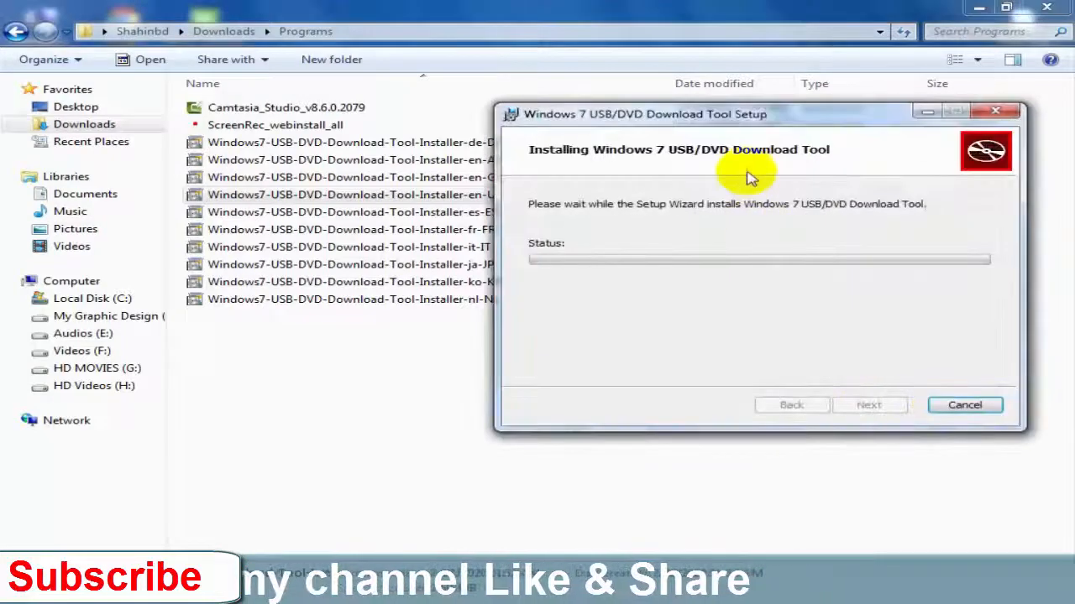
{"action": "left_click_drag", "start_coordinate": [684, 122], "coordinate": [454, 200]}
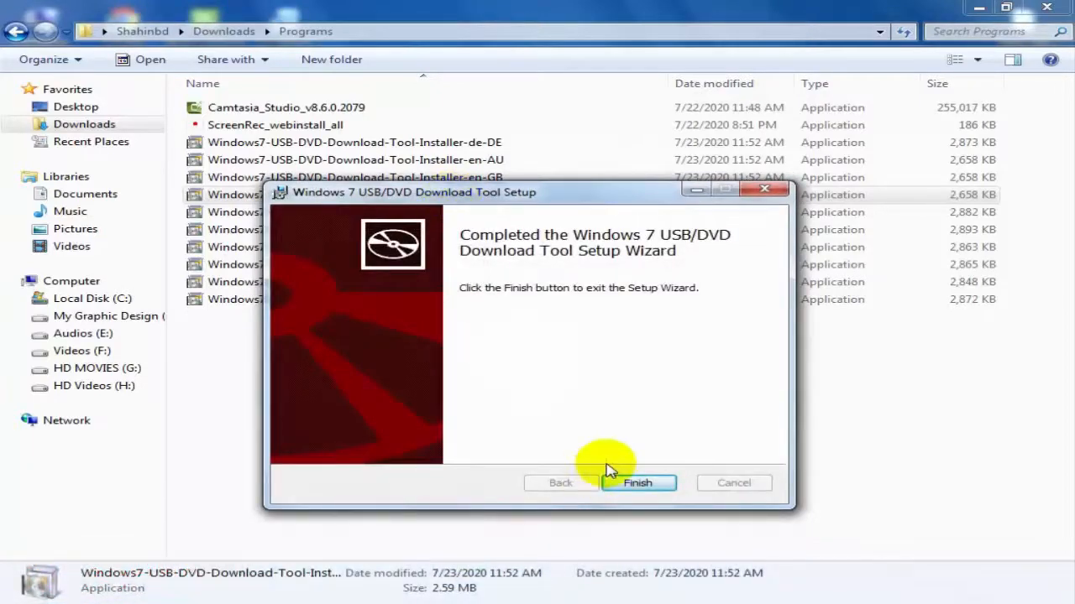
{"action": "left_click", "coordinate": [637, 482]}
{"action": "left_click", "coordinate": [1059, 7]}
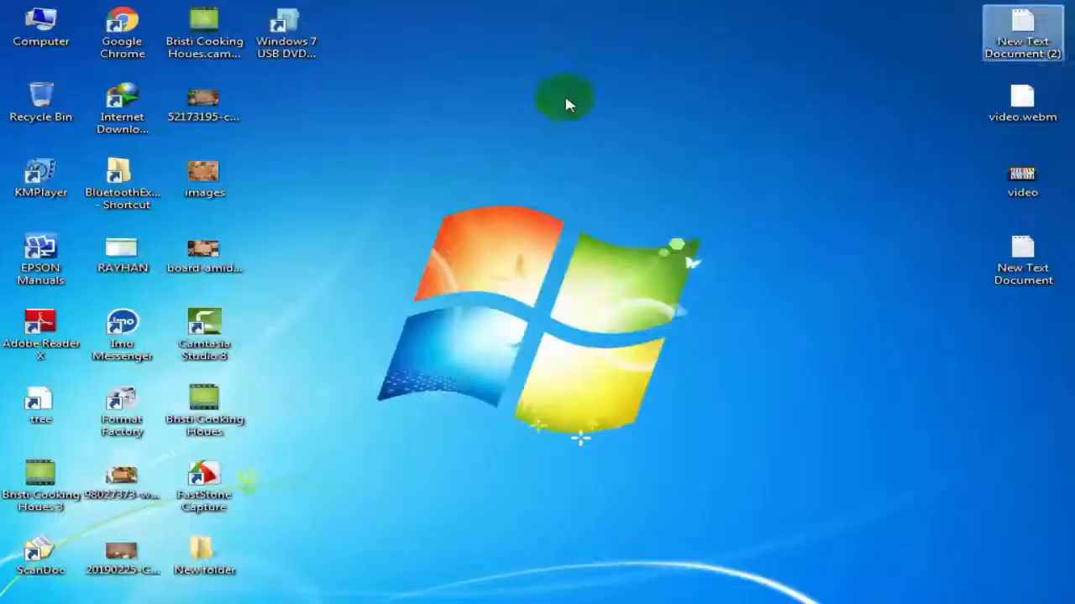
Dismiss the AutoPlay window and check the capacity of the removable drive DVD (I:) in Computer.
{"action": "right_click", "coordinate": [506, 71]}
{"action": "left_click", "coordinate": [538, 115]}
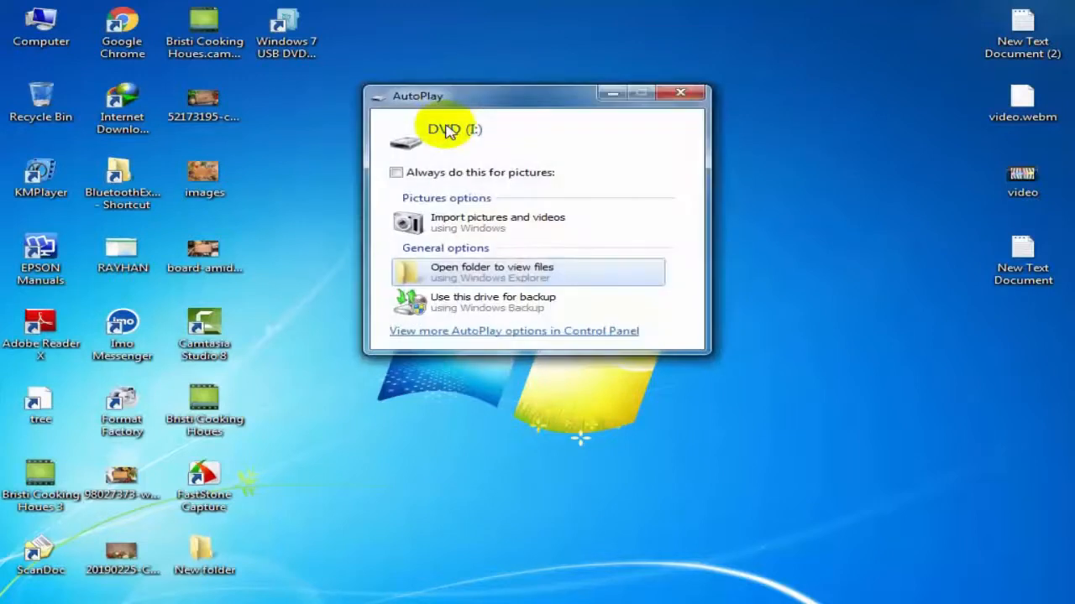
{"action": "left_click", "coordinate": [682, 99]}
{"action": "double_click", "coordinate": [41, 25]}
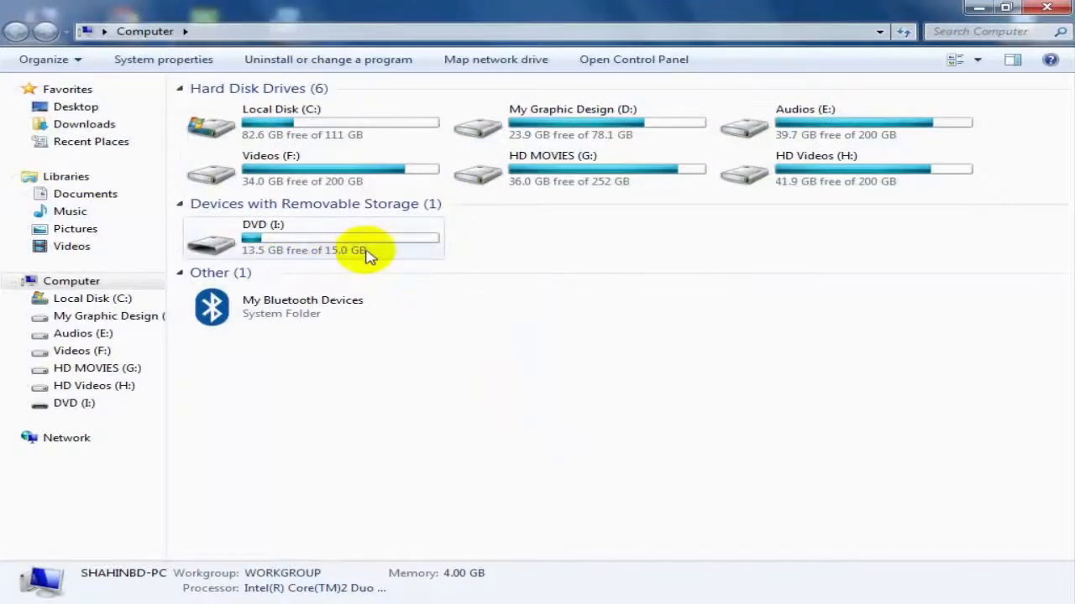
{"action": "left_click", "coordinate": [317, 245]}
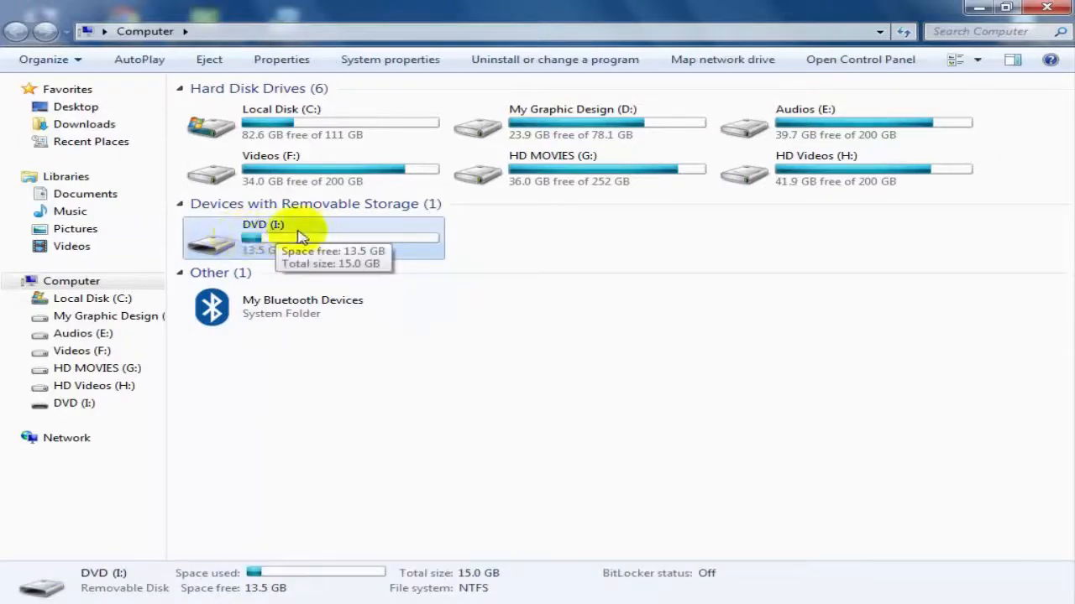
{"action": "left_click", "coordinate": [532, 365]}
{"action": "key", "text": "alt+F4"}
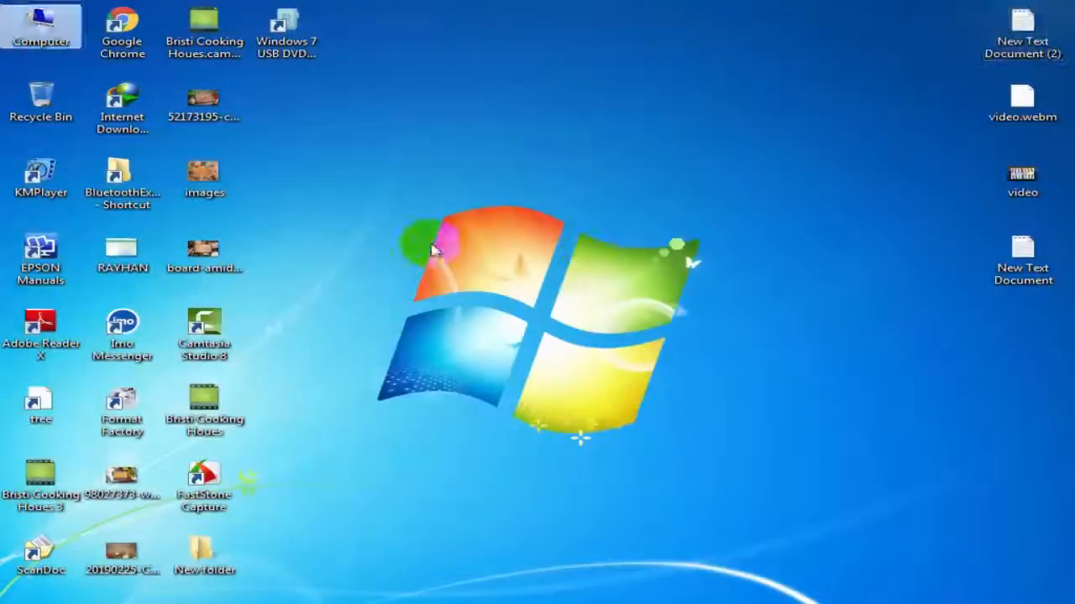
Launch the Windows 7 USB DVD Download Tool from its desktop shortcut.
{"action": "left_click", "coordinate": [334, 92]}
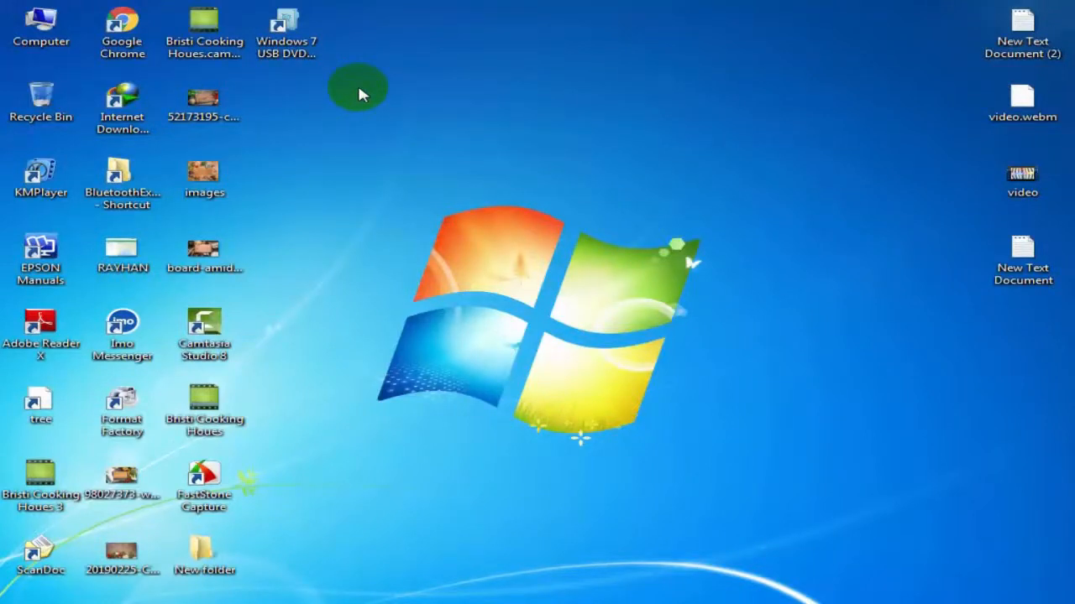
{"action": "left_click", "coordinate": [284, 54]}
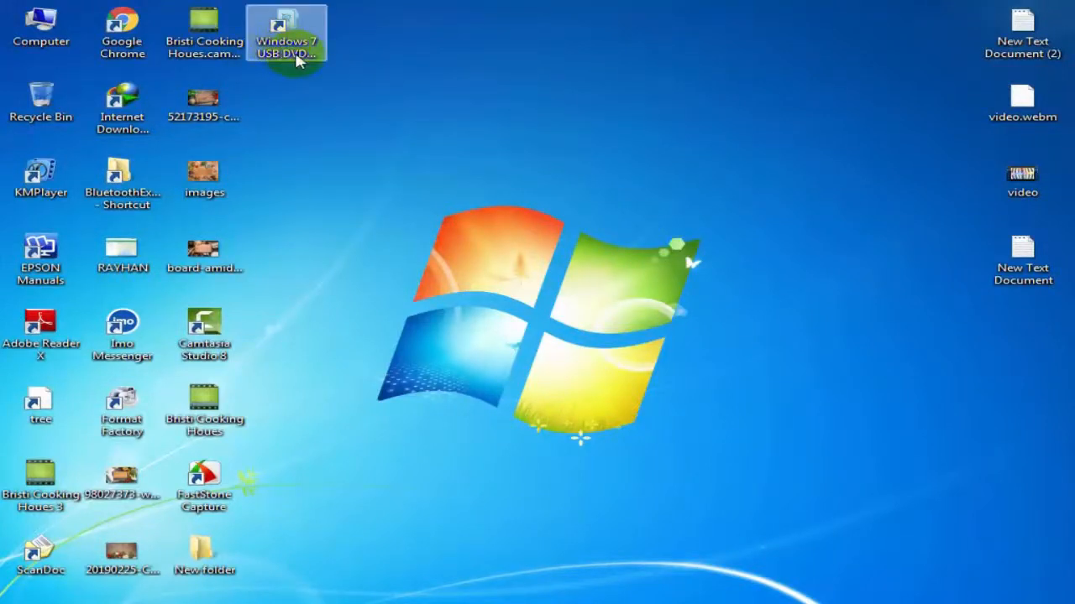
{"action": "left_click", "coordinate": [284, 62]}
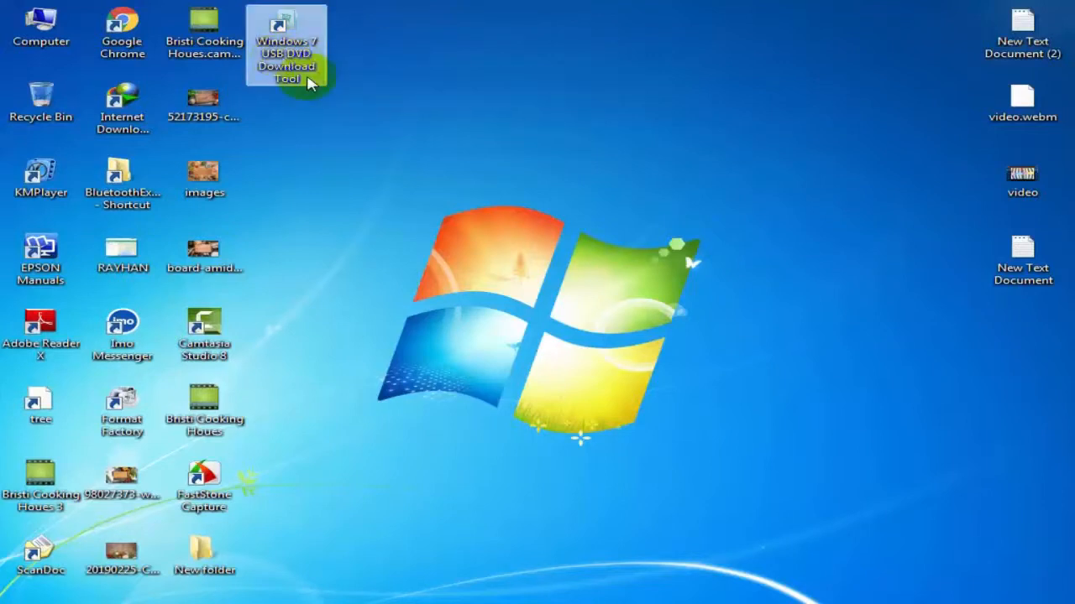
{"action": "double_click", "coordinate": [288, 59]}
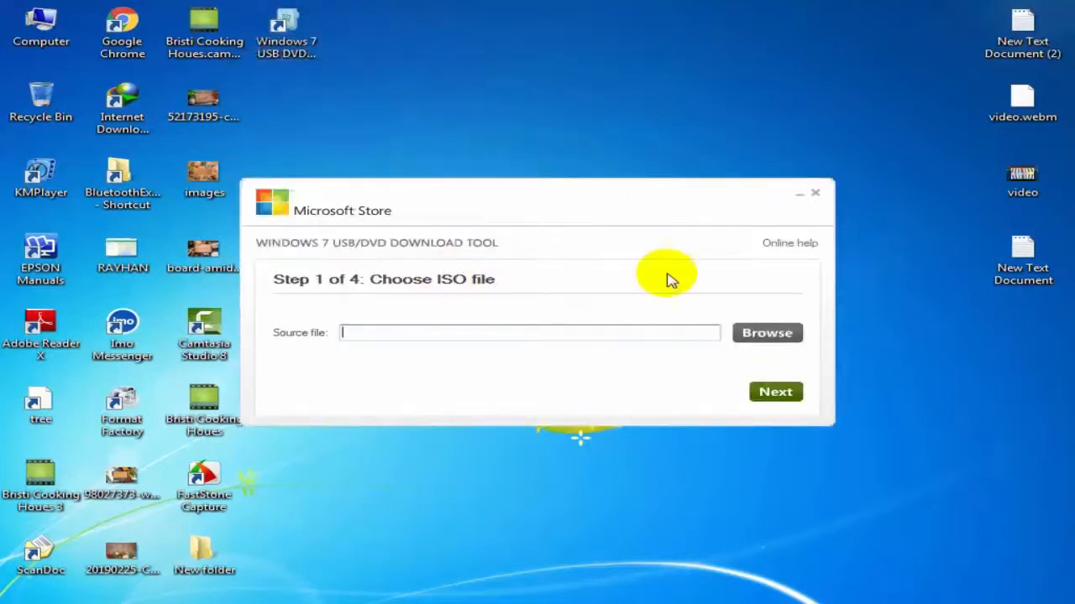
Browse for the source ISO and open the Windows folder inside Softwer on the Audios (E:) drive.
{"action": "left_click", "coordinate": [781, 320]}
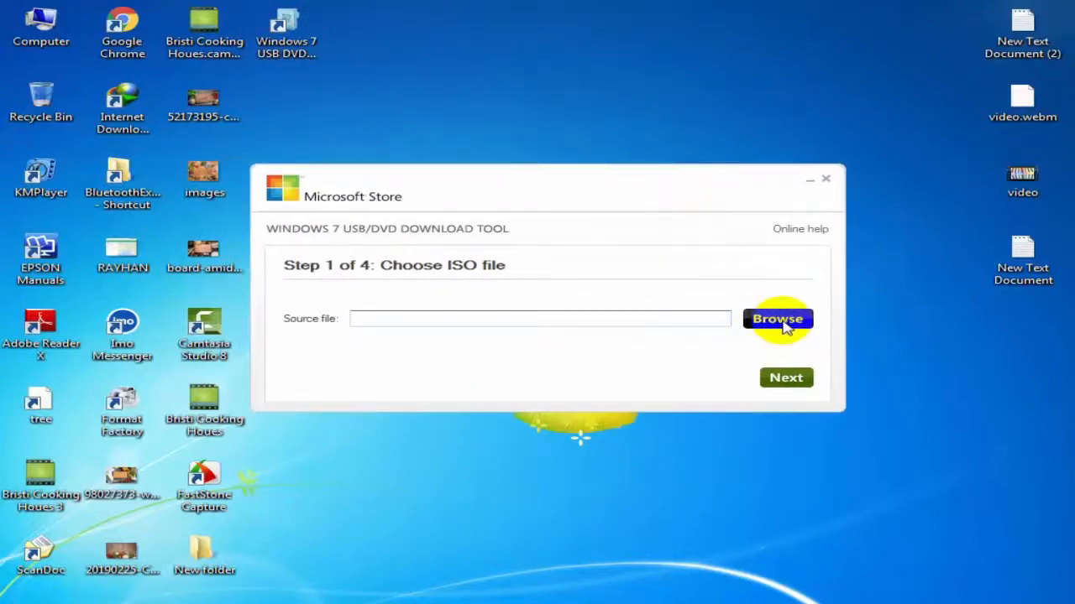
{"action": "left_click", "coordinate": [84, 115]}
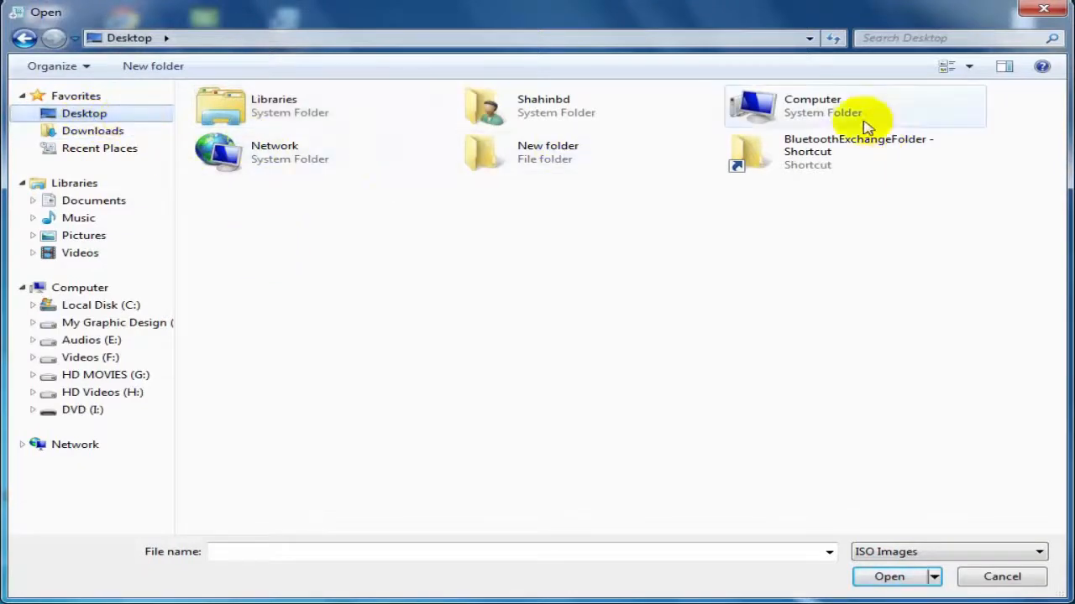
{"action": "double_click", "coordinate": [816, 120]}
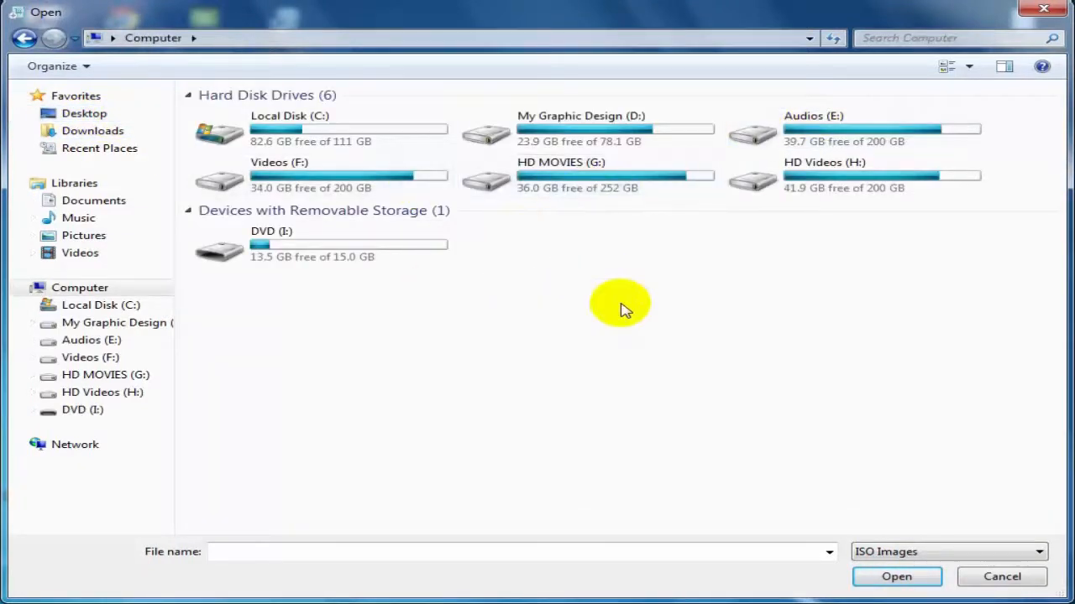
{"action": "right_click", "coordinate": [714, 309]}
{"action": "left_click", "coordinate": [772, 377]}
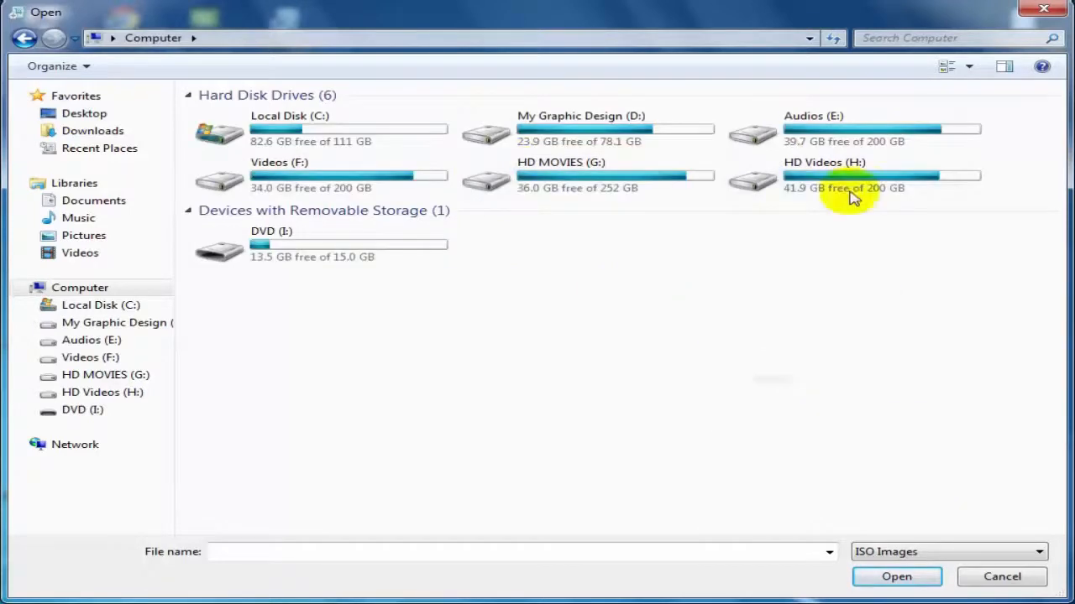
{"action": "double_click", "coordinate": [832, 140]}
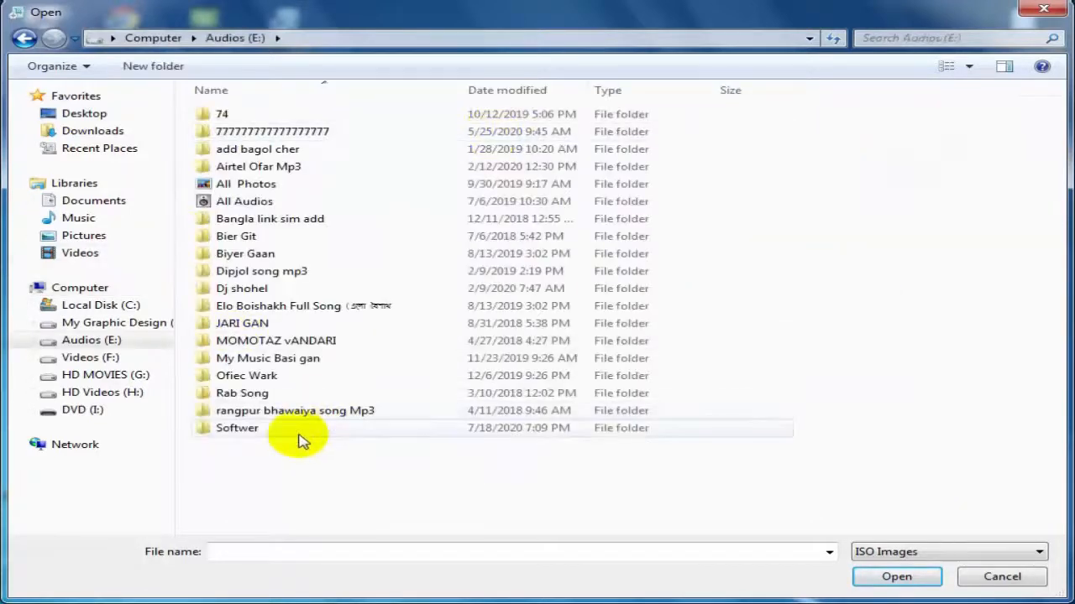
{"action": "double_click", "coordinate": [239, 428]}
{"action": "scroll", "coordinate": [412, 470], "scroll_direction": "down", "scroll_amount": 1}
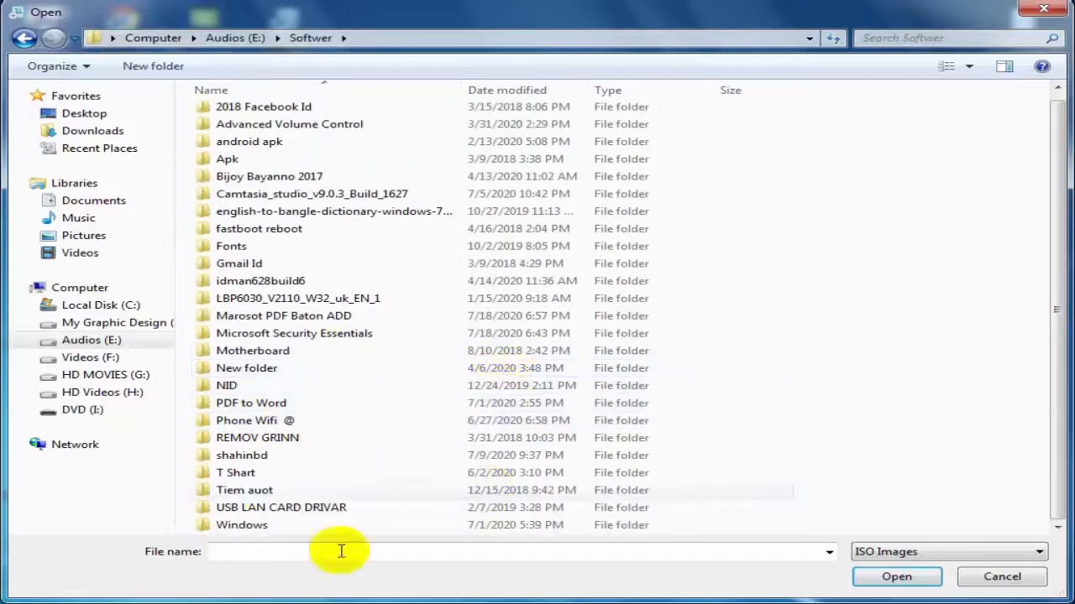
{"action": "double_click", "coordinate": [242, 528]}
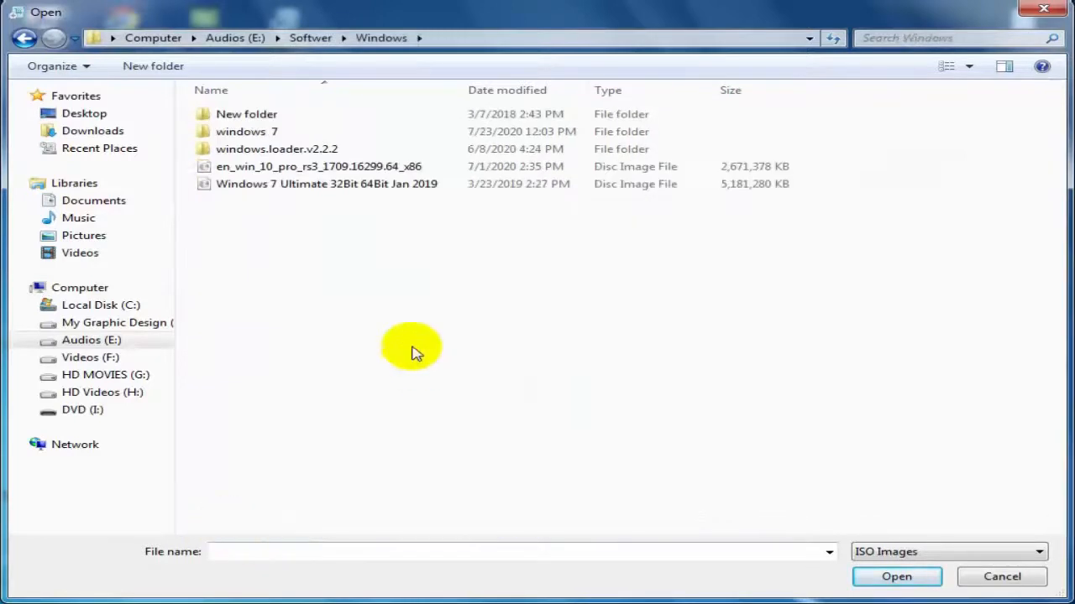
Load Win_7_ Ultimate_ Sp1_ En-Us_ Aug_ 2015_ x86_x64 from the windows 7 folder as the source ISO and continue to the media type choice.
{"action": "left_click", "coordinate": [298, 134]}
{"action": "double_click", "coordinate": [298, 134]}
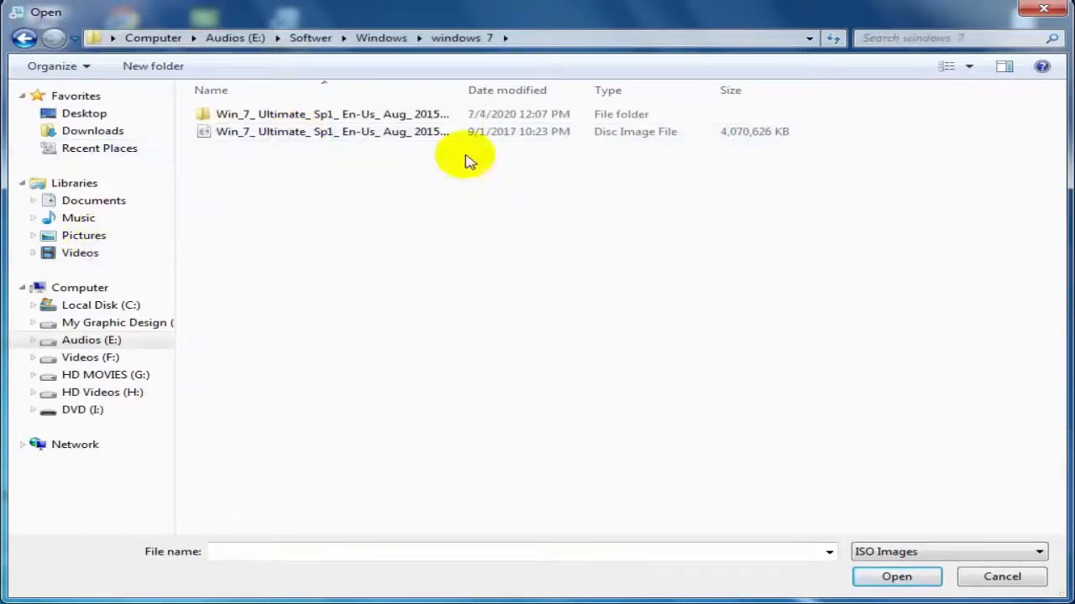
{"action": "left_click", "coordinate": [425, 133]}
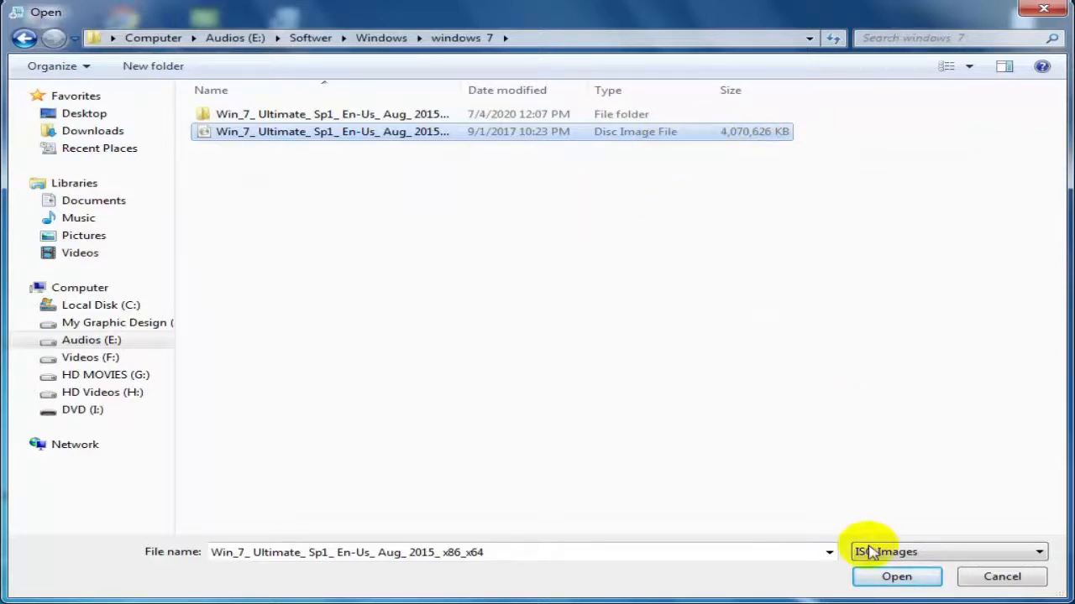
{"action": "left_click", "coordinate": [895, 577]}
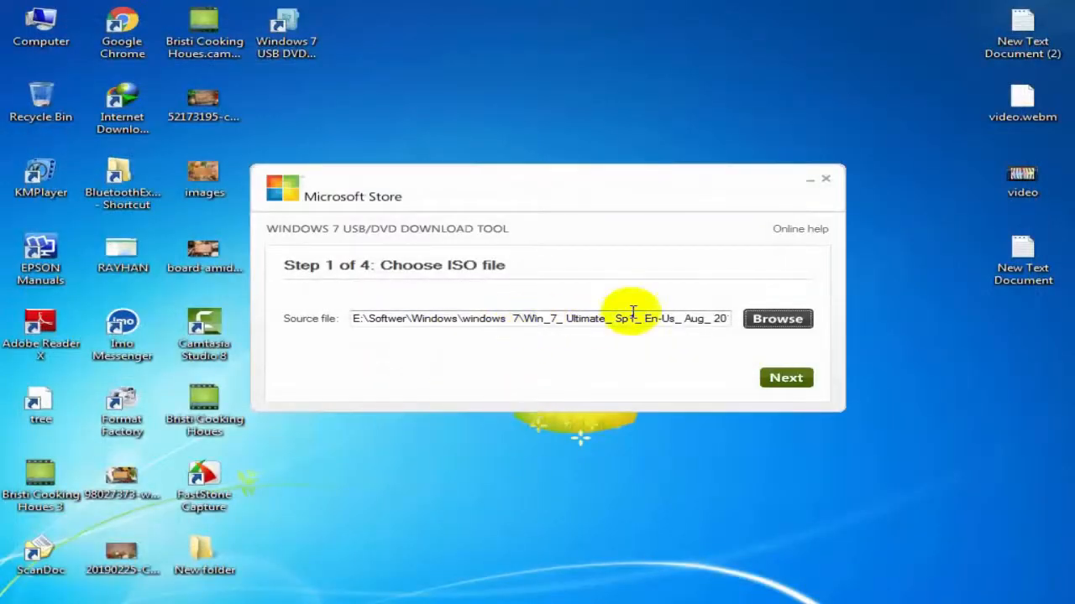
{"action": "left_click", "coordinate": [781, 380]}
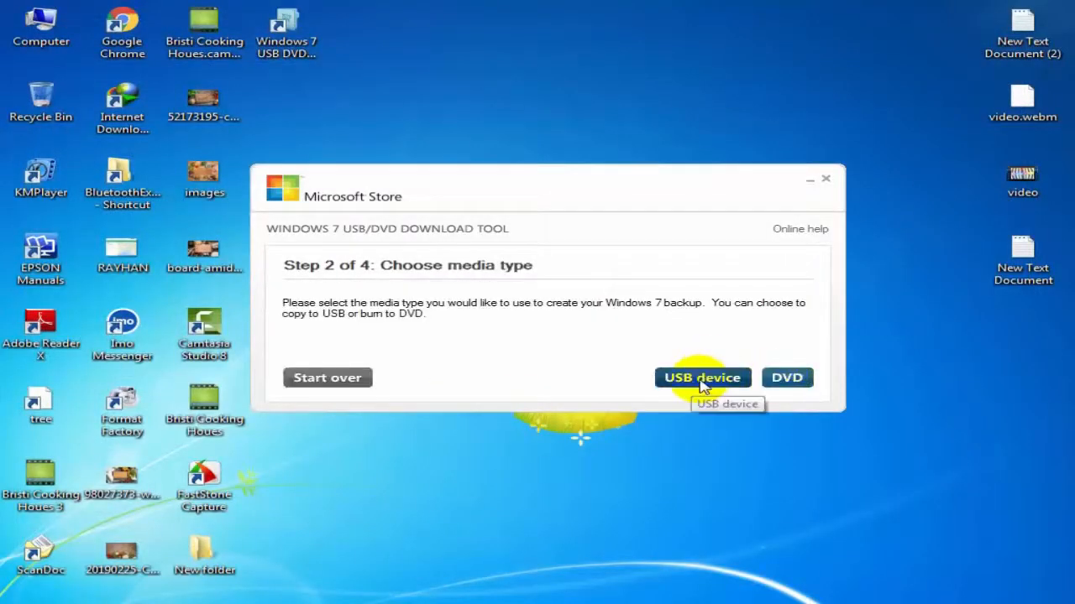
Choose USB device as the media type and keep I:\ (DVD) as the target drive.
{"action": "left_click", "coordinate": [702, 382]}
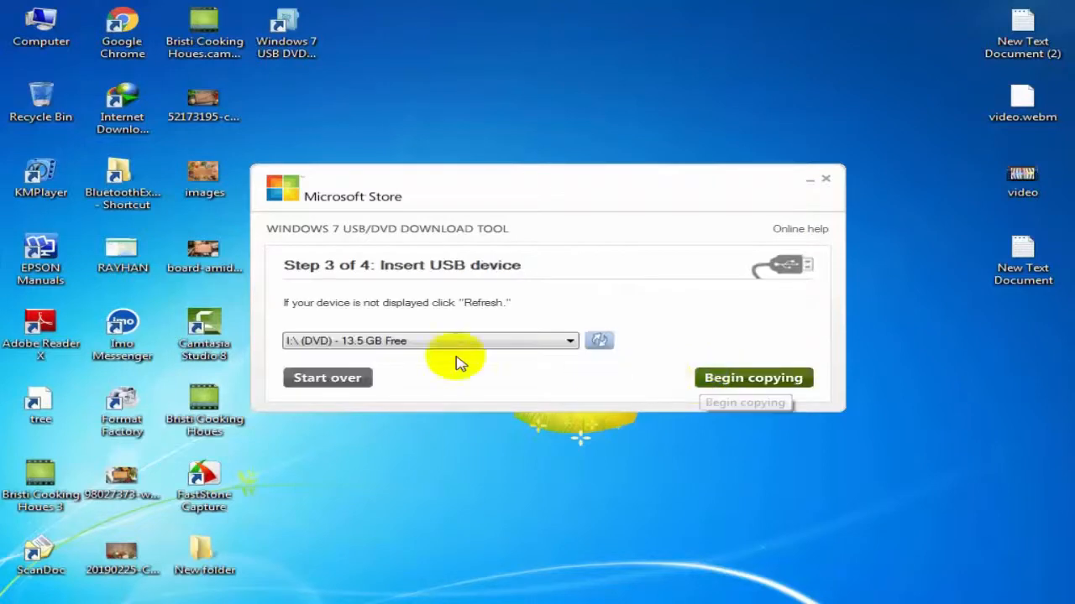
{"action": "left_click", "coordinate": [290, 344]}
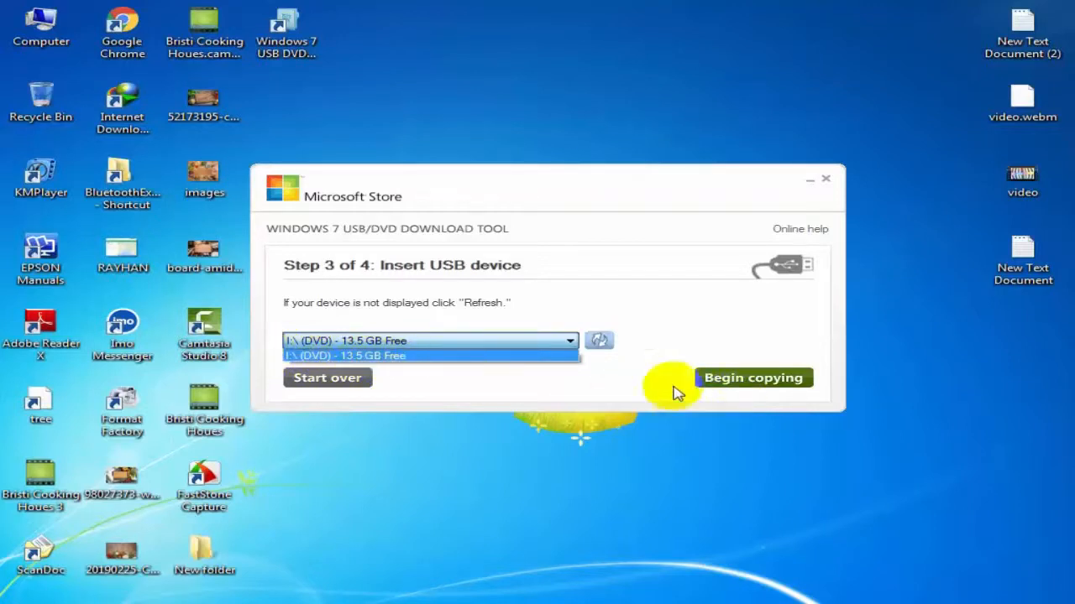
{"action": "left_click", "coordinate": [638, 391]}
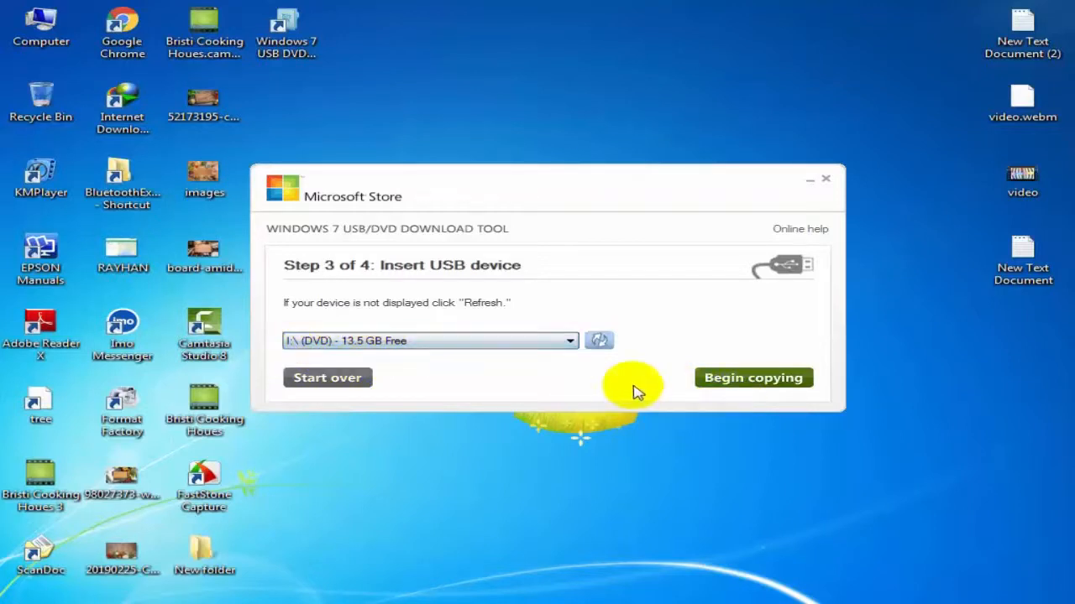
Begin copying to the USB device and confirm erasing all of its contents.
{"action": "left_click", "coordinate": [776, 384]}
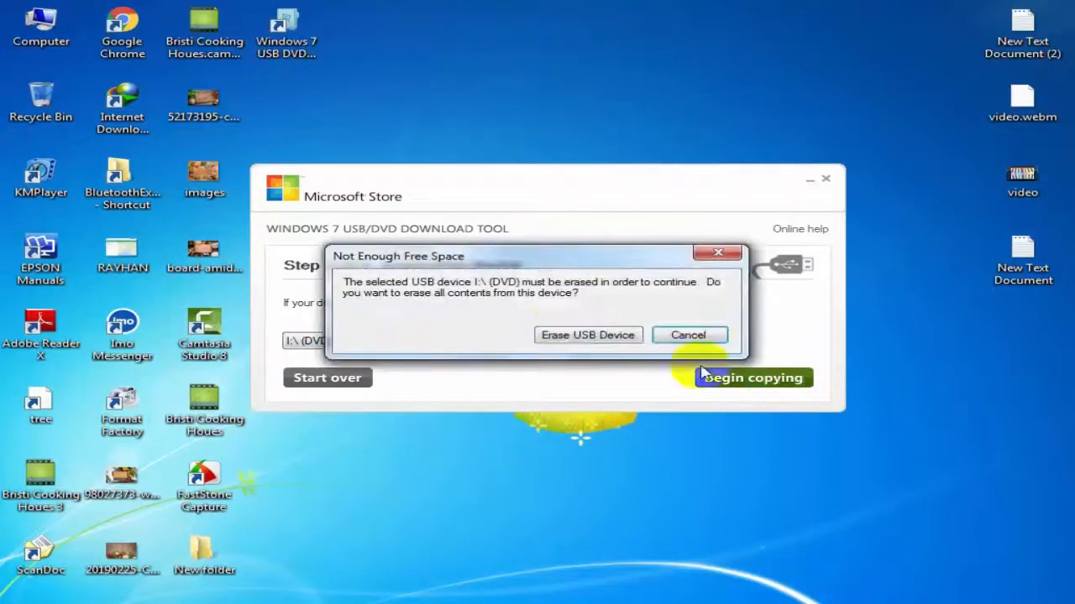
{"action": "left_click_drag", "start_coordinate": [515, 257], "coordinate": [472, 366]}
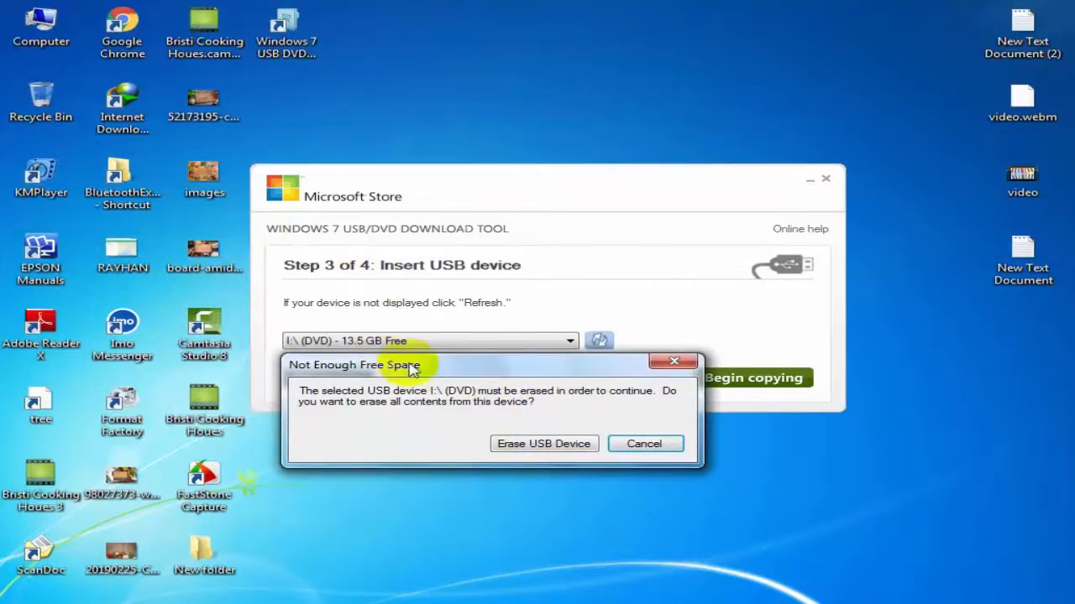
{"action": "left_click", "coordinate": [550, 445]}
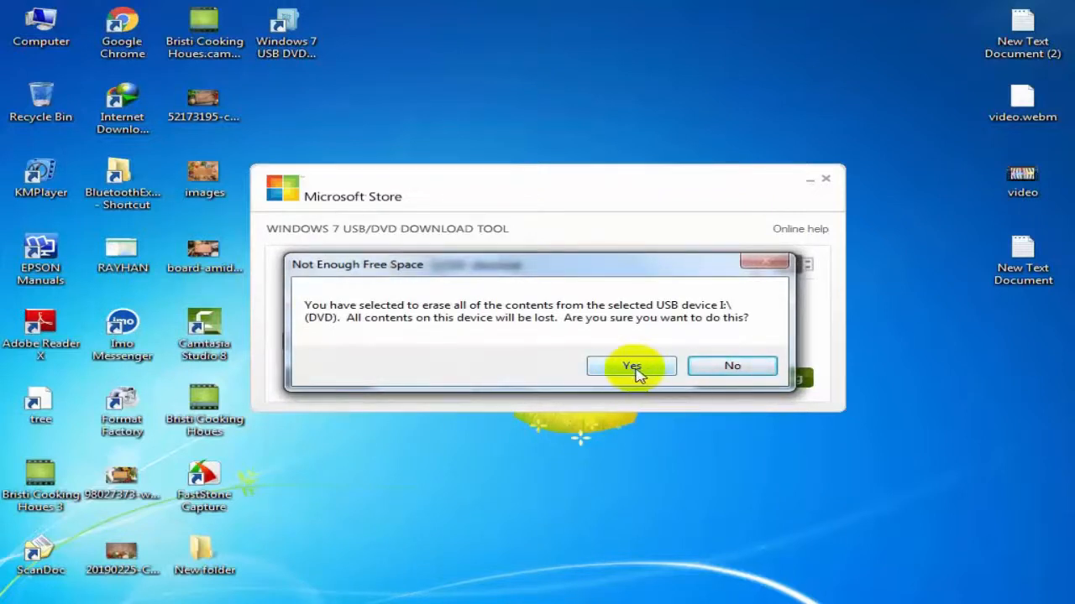
{"action": "left_click", "coordinate": [634, 369]}
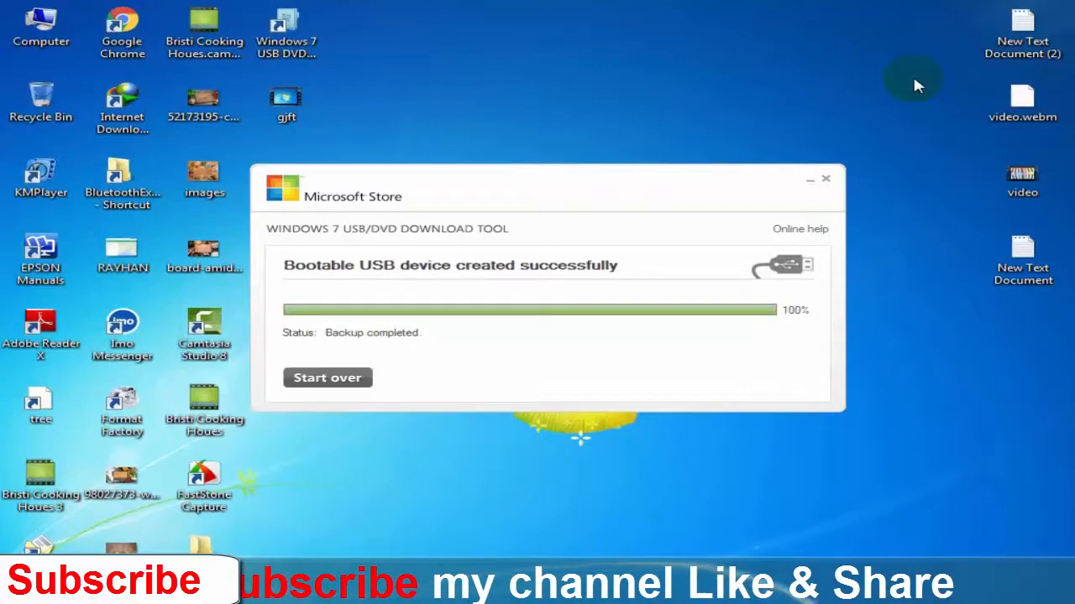
{"action": "right_click", "coordinate": [571, 73]}
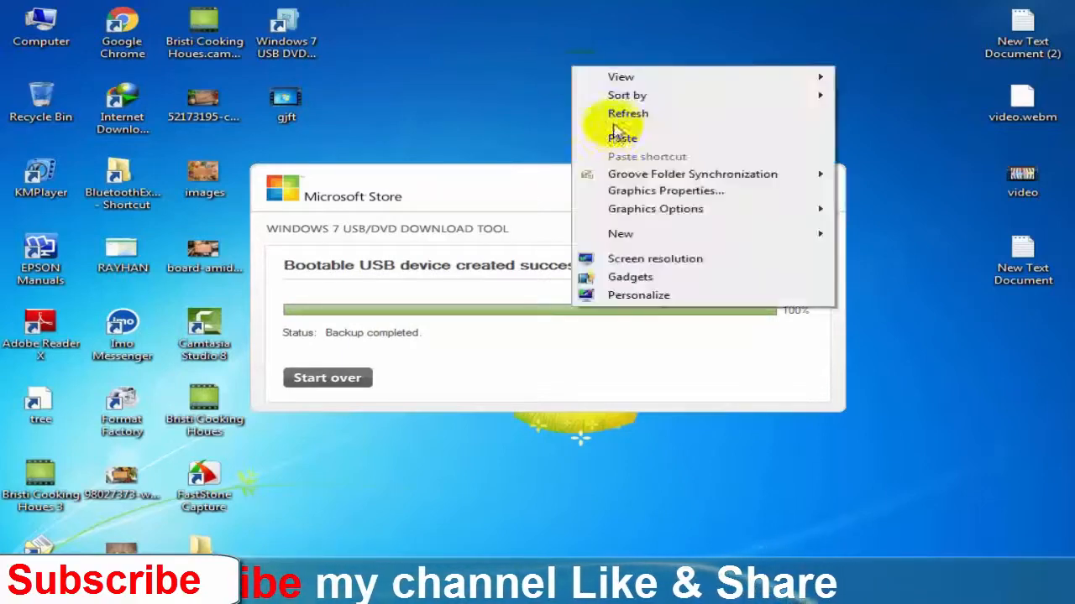
{"action": "left_click", "coordinate": [614, 114]}
{"action": "right_click", "coordinate": [565, 84]}
{"action": "left_click", "coordinate": [608, 133]}
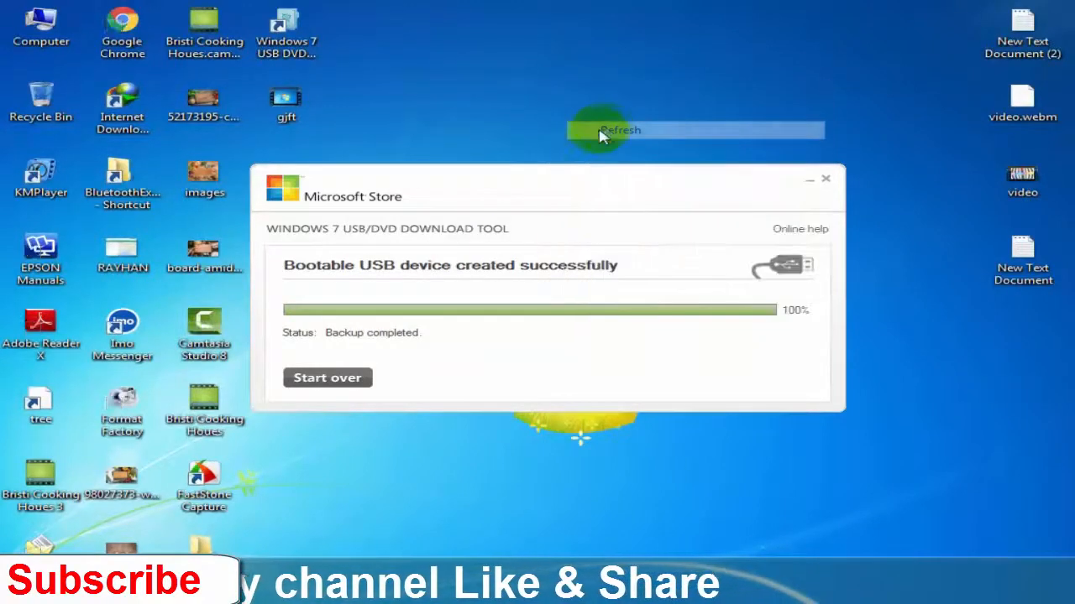
{"action": "left_click_drag", "start_coordinate": [499, 168], "coordinate": [592, 237]}
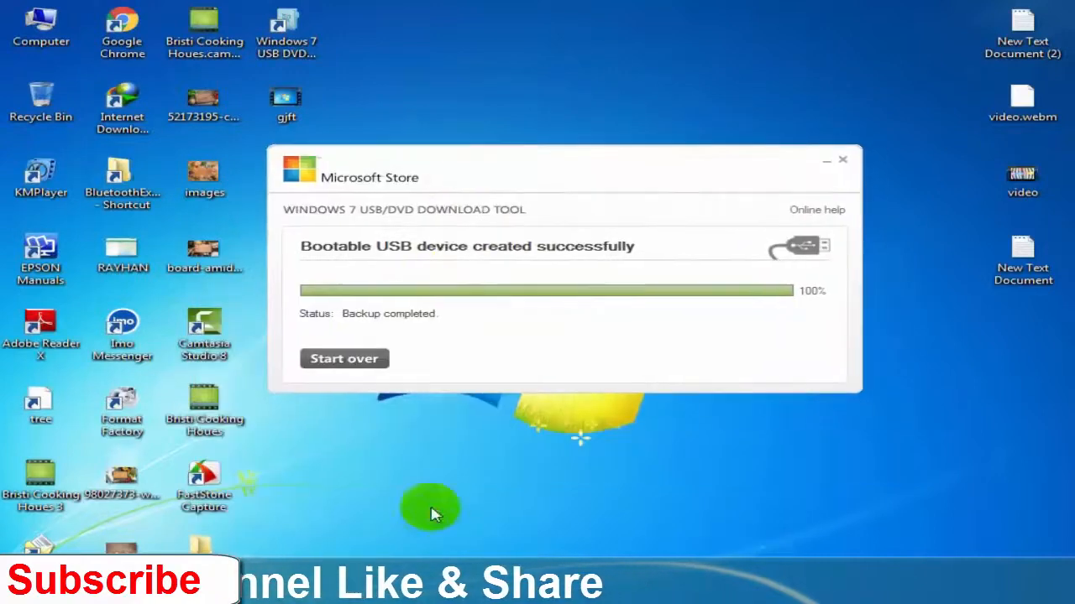
Return the download tool to its first step, close it and refresh the desktop.
{"action": "left_click", "coordinate": [332, 363]}
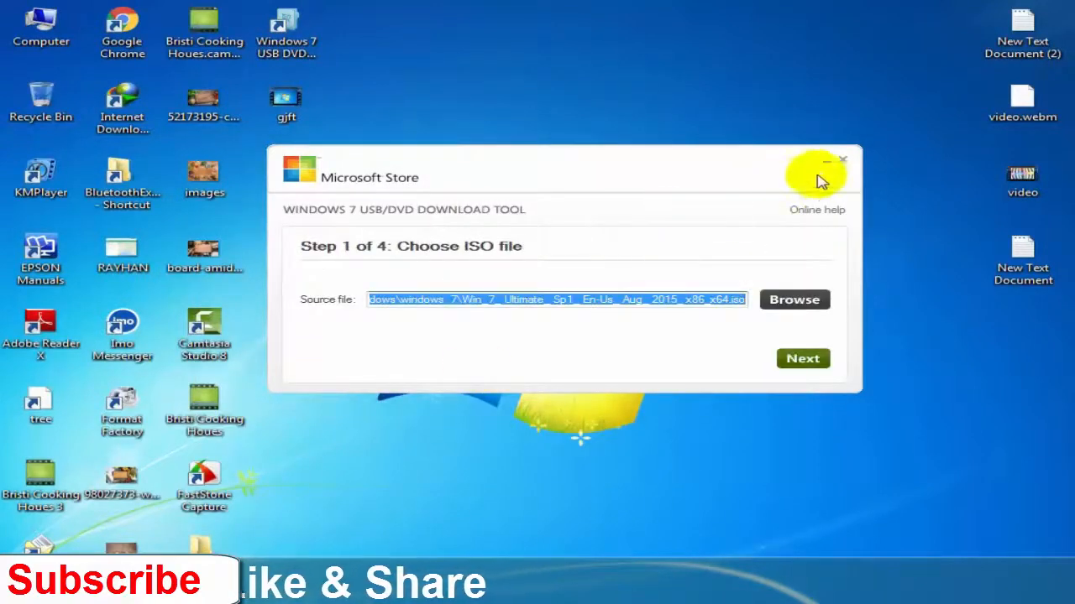
{"action": "left_click", "coordinate": [843, 160]}
{"action": "right_click", "coordinate": [446, 88]}
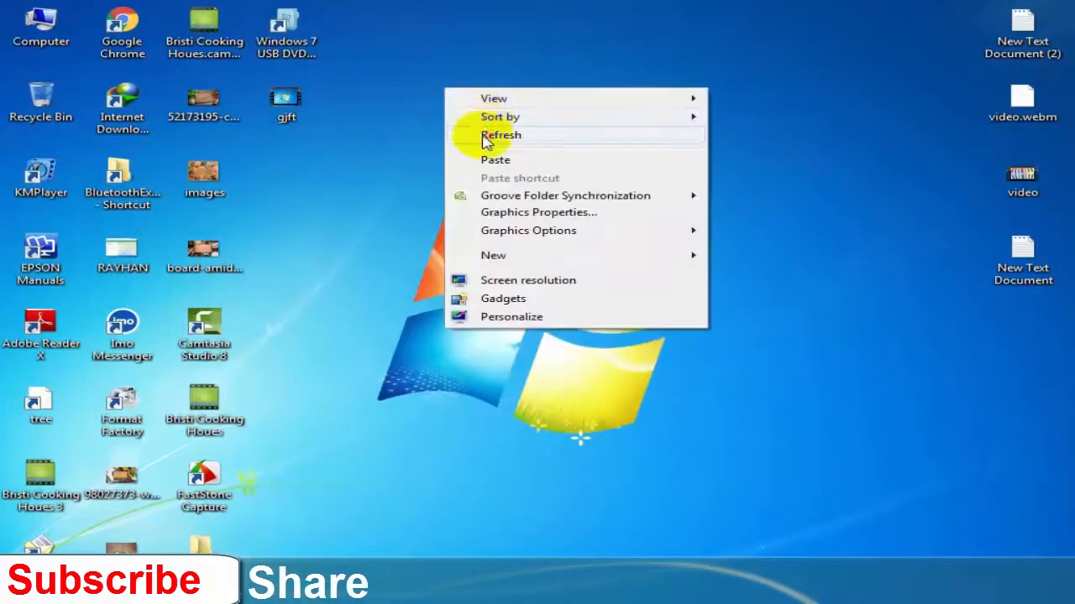
{"action": "left_click", "coordinate": [497, 136]}
Open Computer, refresh the drive list and check the space used on Removable Disk (I:).
{"action": "double_click", "coordinate": [51, 29]}
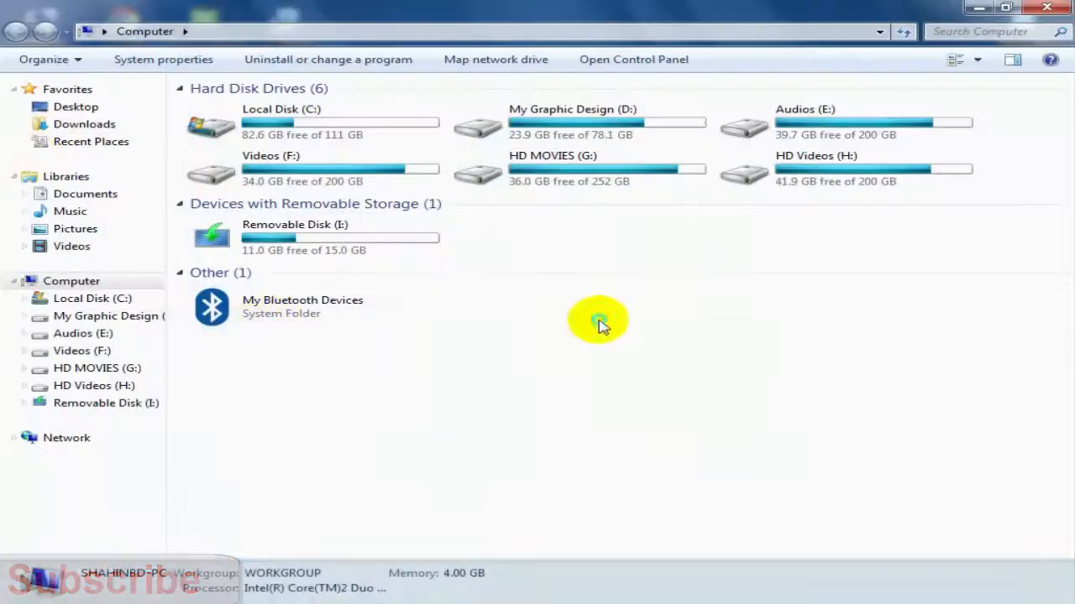
{"action": "right_click", "coordinate": [599, 324]}
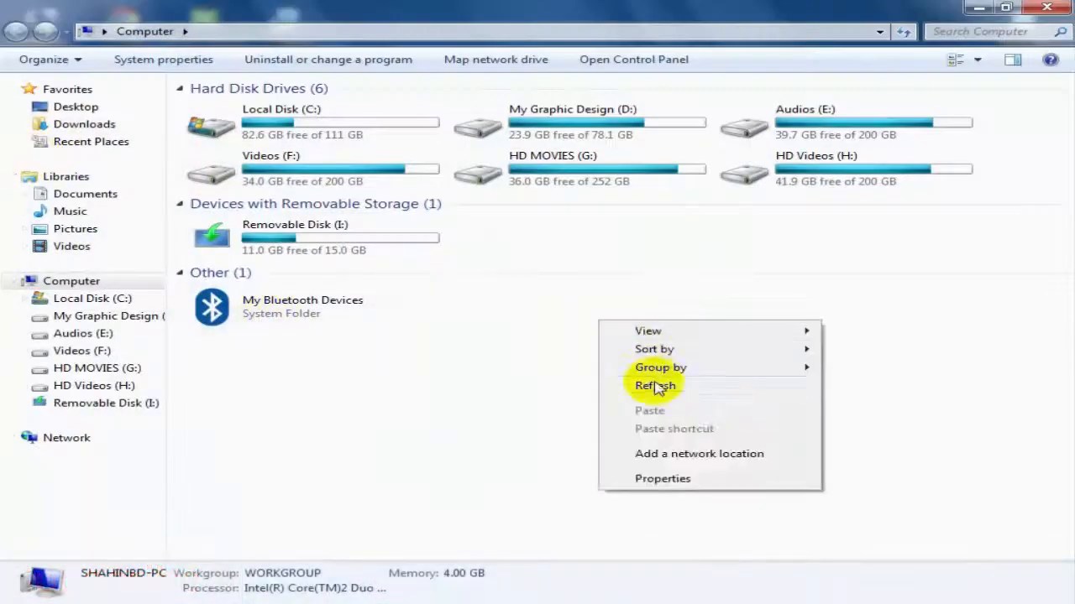
{"action": "left_click", "coordinate": [652, 384]}
{"action": "left_click_drag", "start_coordinate": [532, 249], "coordinate": [168, 205]}
{"action": "left_click_drag", "start_coordinate": [571, 252], "coordinate": [432, 237]}
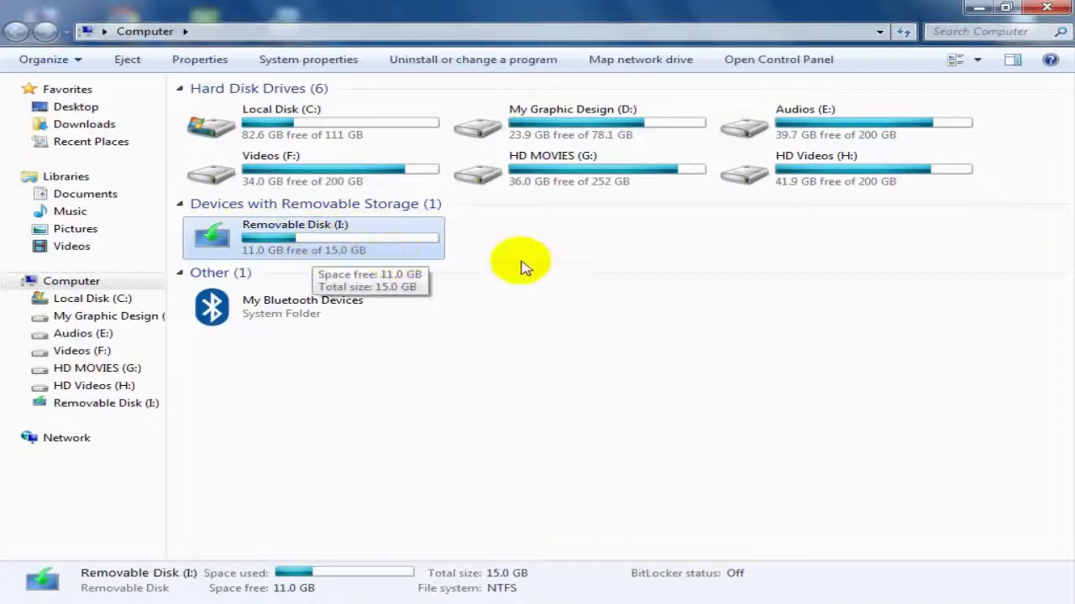
{"action": "right_click", "coordinate": [553, 356]}
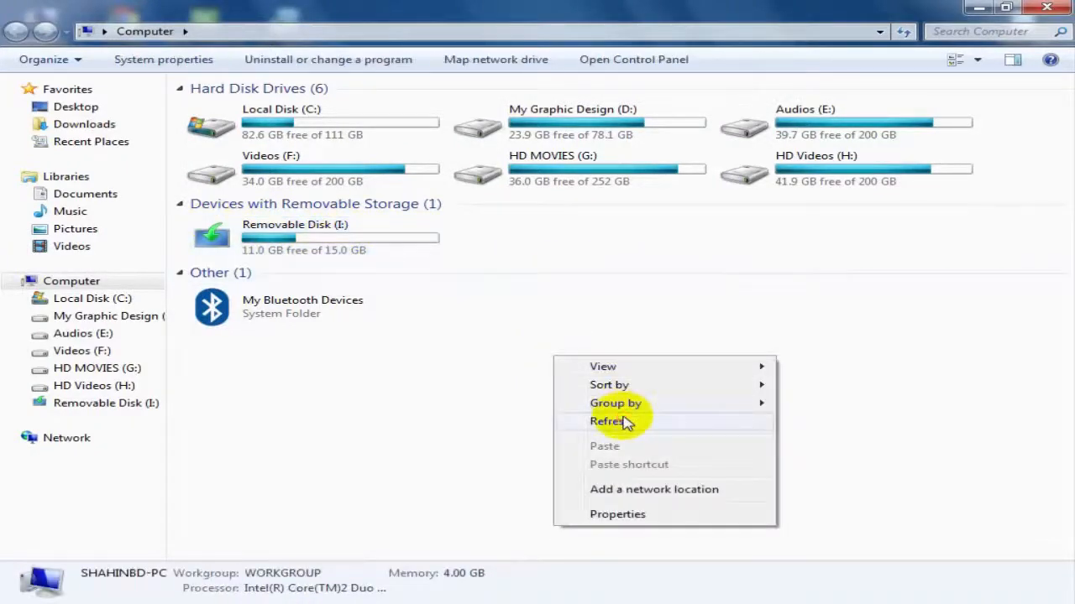
{"action": "left_click", "coordinate": [625, 421]}
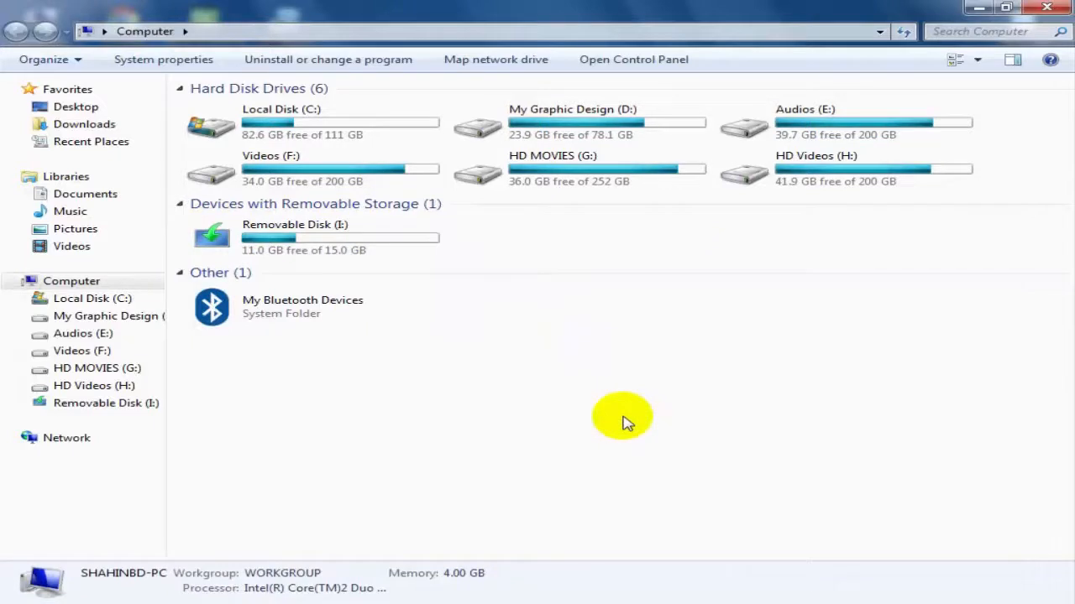
{"action": "right_click", "coordinate": [523, 352]}
{"action": "left_click", "coordinate": [614, 427]}
{"action": "left_click_drag", "start_coordinate": [509, 222], "coordinate": [4, 241]}
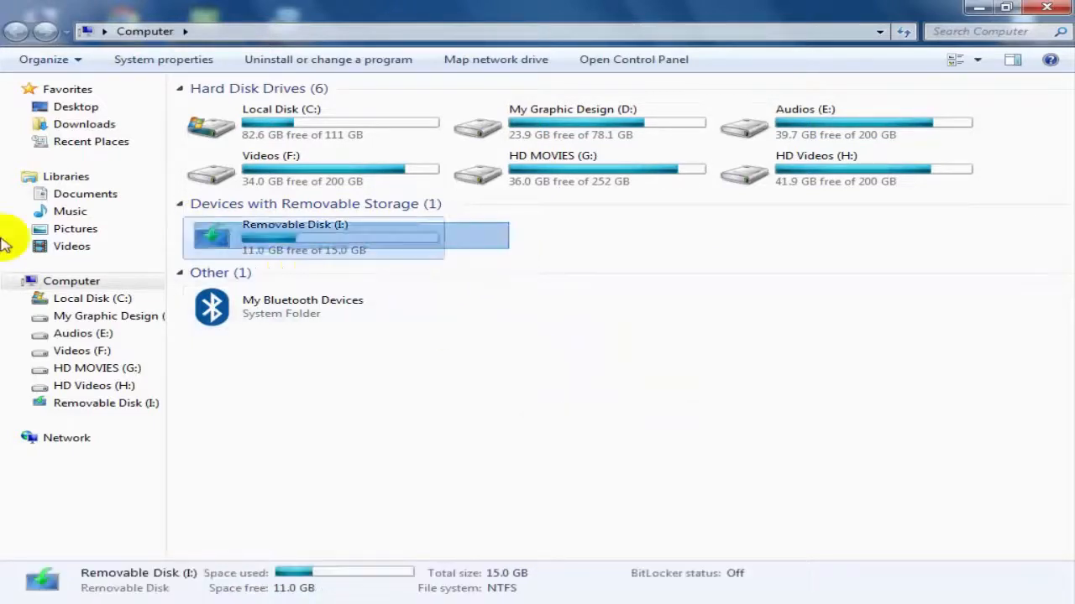
{"action": "left_click_drag", "start_coordinate": [571, 251], "coordinate": [107, 256]}
{"action": "left_click", "coordinate": [540, 267]}
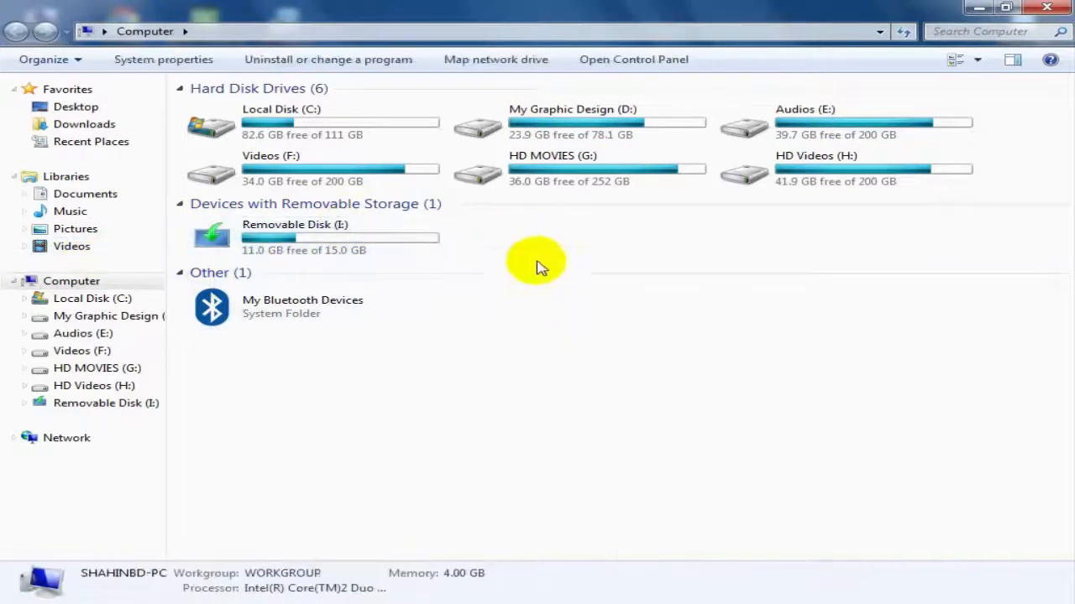
{"action": "left_click_drag", "start_coordinate": [493, 240], "coordinate": [208, 268]}
{"action": "left_click", "coordinate": [389, 379]}
Open Removable Disk (I:) and examine the Windows setup files copied to it.
{"action": "double_click", "coordinate": [343, 250]}
{"action": "left_click_drag", "start_coordinate": [379, 410], "coordinate": [199, 28]}
{"action": "left_click", "coordinate": [369, 361]}
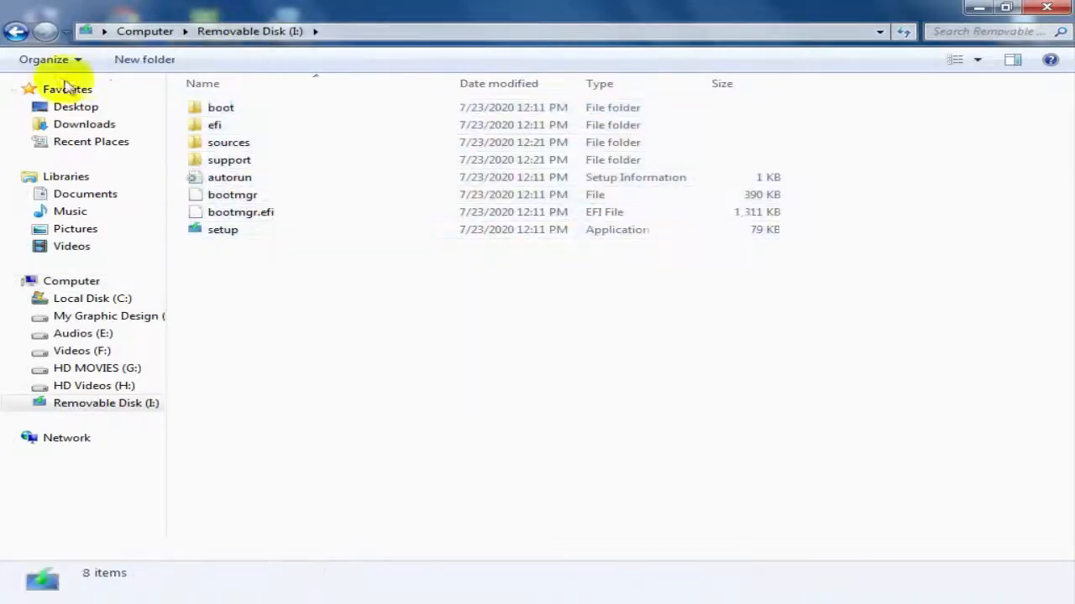